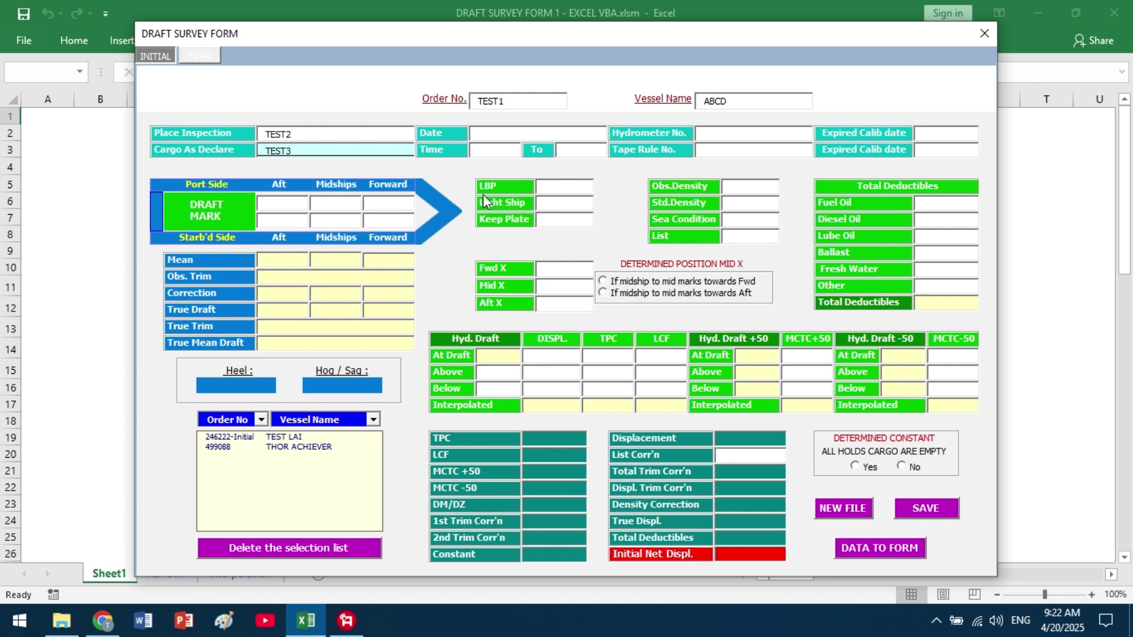
# Fill in the inspection date as TEST4 and the start time as TEST5 in the survey header
pyautogui.click(486, 134)
pyautogui.write('TEST4')
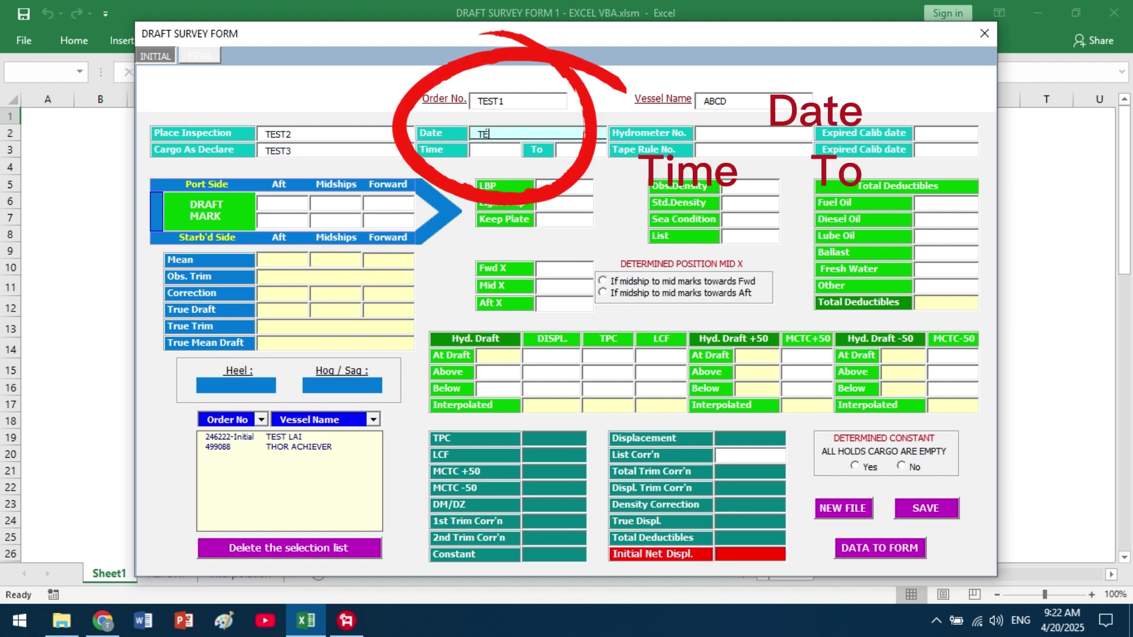
pyautogui.click(490, 151)
pyautogui.write('TEST5')
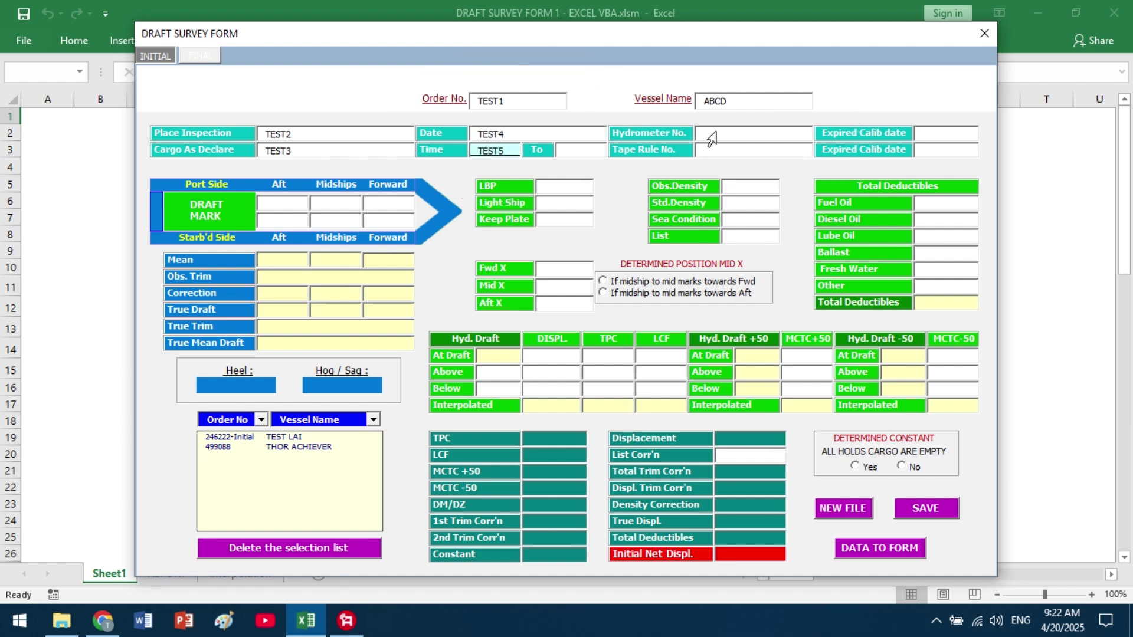
# Enter TEST6 as the hydrometer number and TEST7 as the tape rule number
pyautogui.click(712, 139)
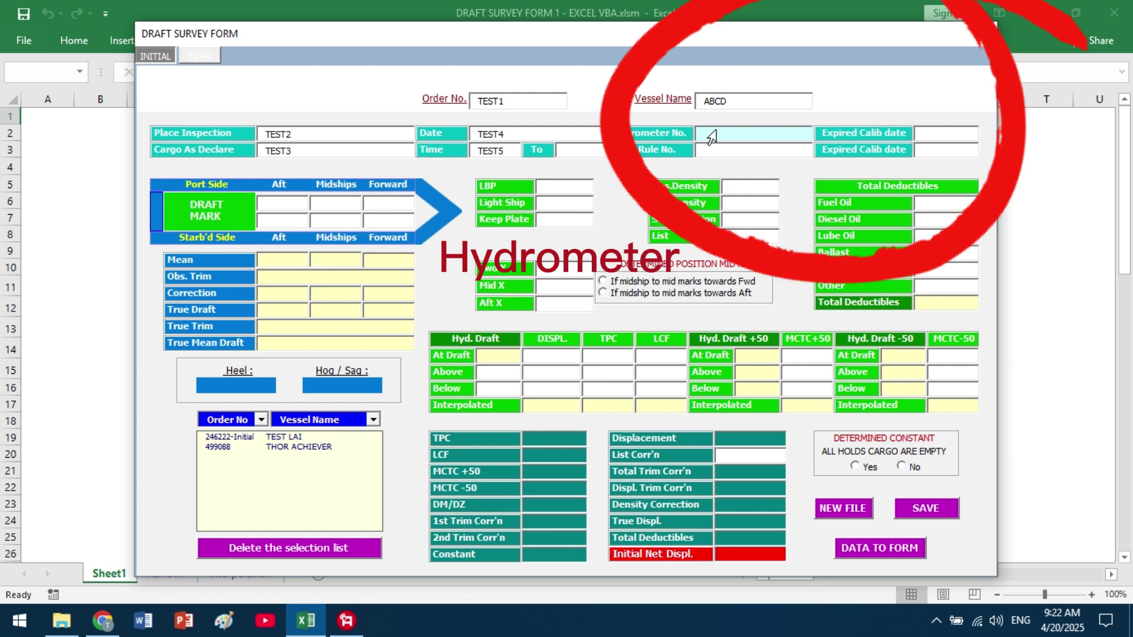
pyautogui.write('TEST6')
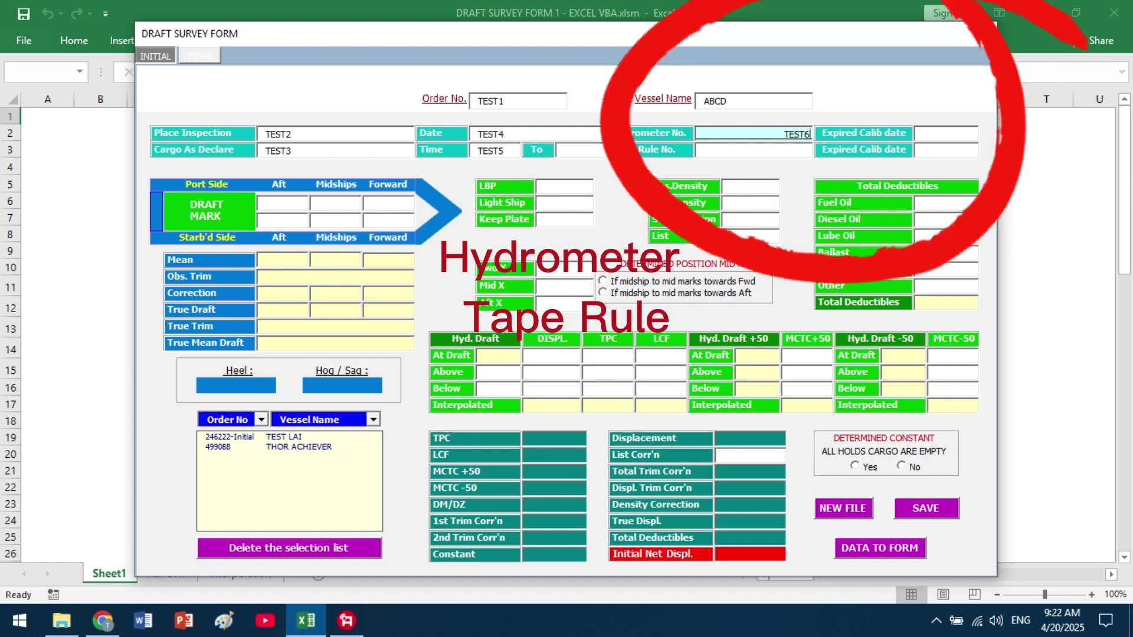
pyautogui.click(732, 154)
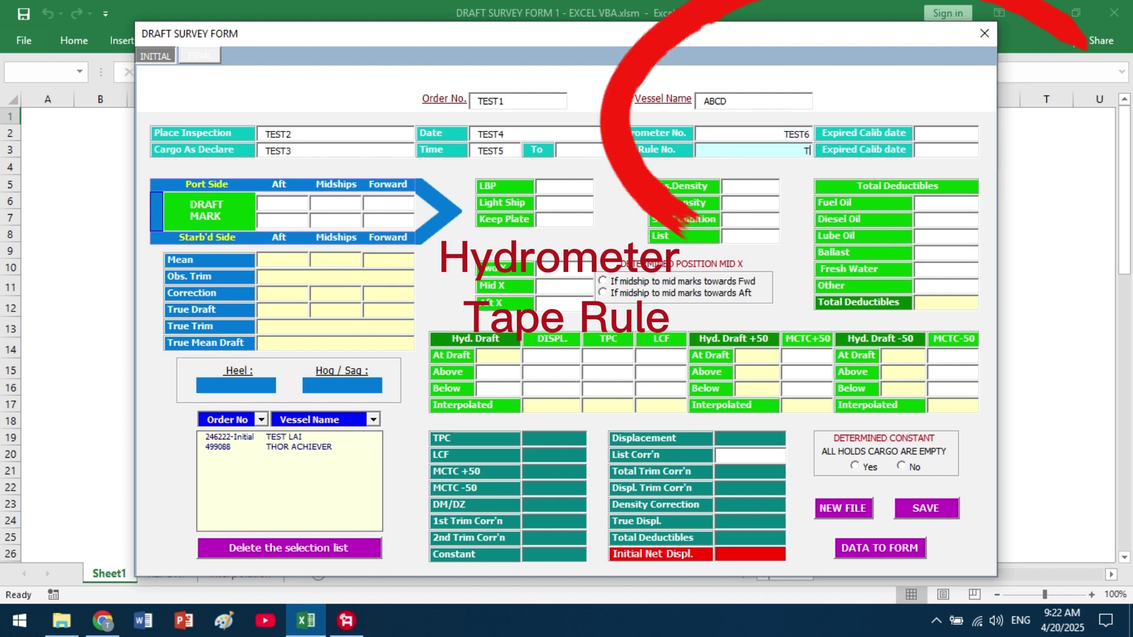
pyautogui.write('TEST7')
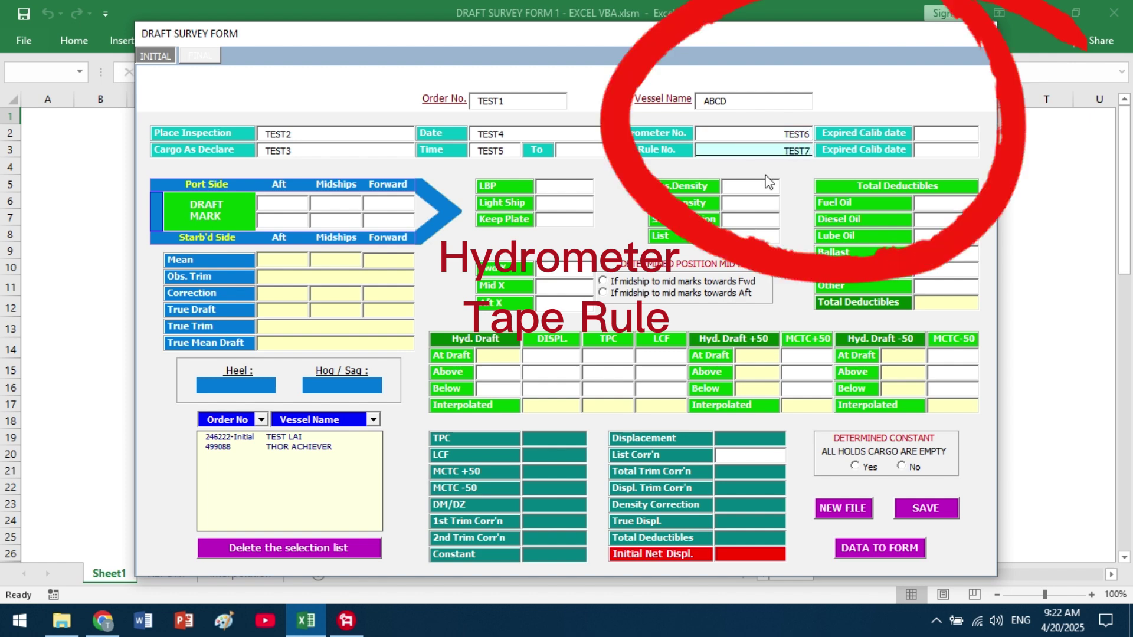
# Set the expired calibration dates to TEST8 for the hydrometer and TEST9 for the tape rule
pyautogui.click(934, 138)
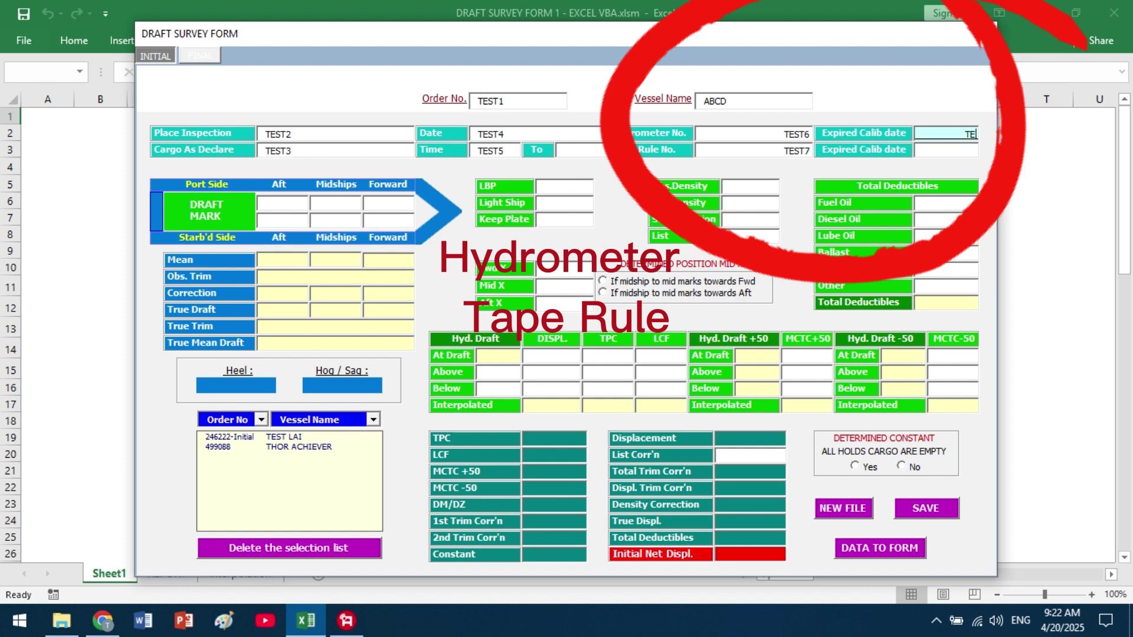
pyautogui.write('TEST')
pyautogui.click(939, 152)
pyautogui.write('TEST')
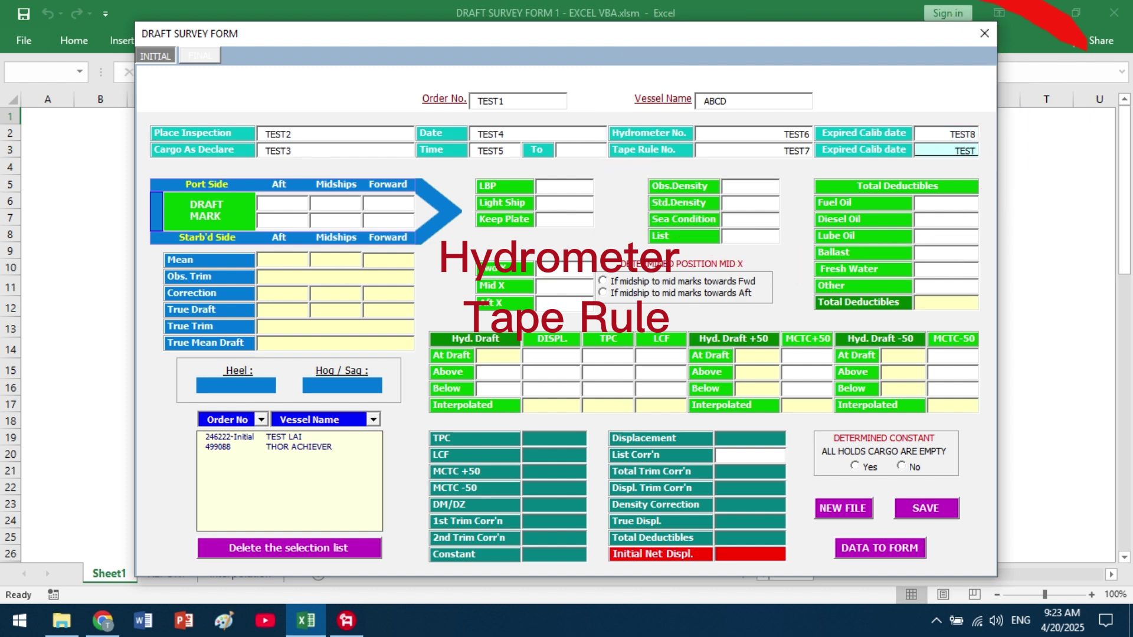
pyautogui.write('9')
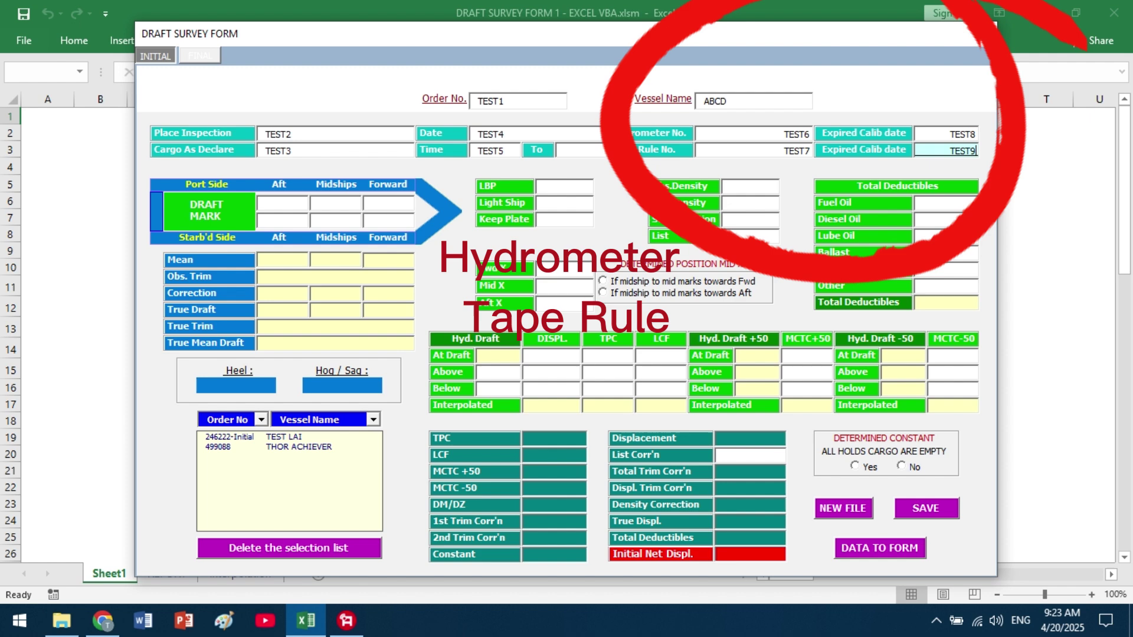
# Enter the vessel particulars with an LBP of 179 and a light ship weight of 7780
pyautogui.click(546, 191)
pyautogui.write('179')
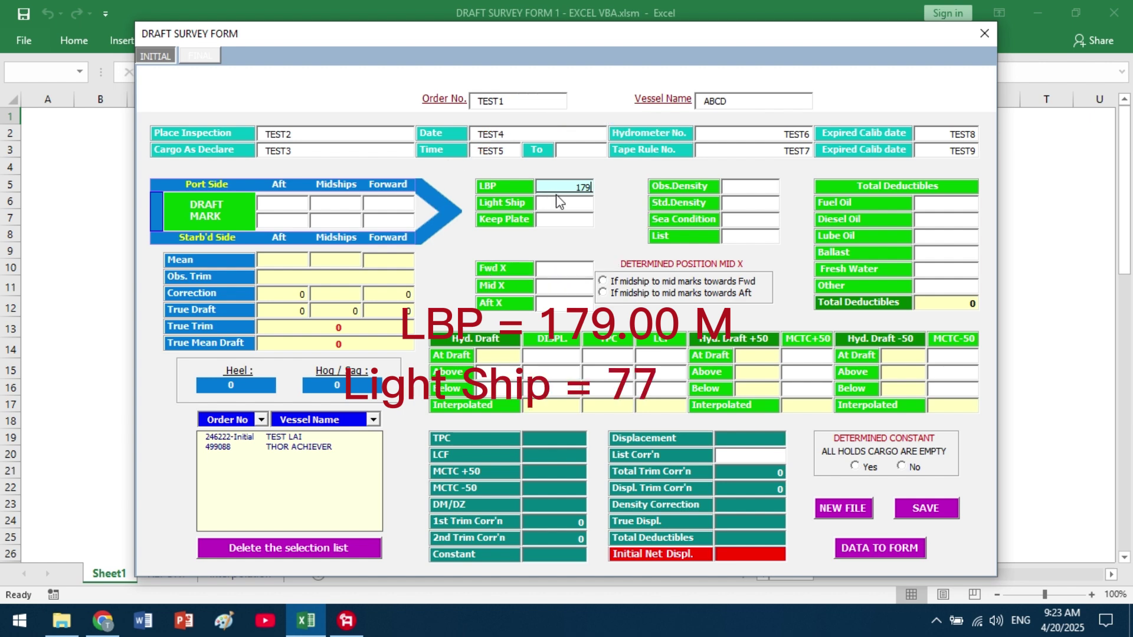
pyautogui.click(552, 207)
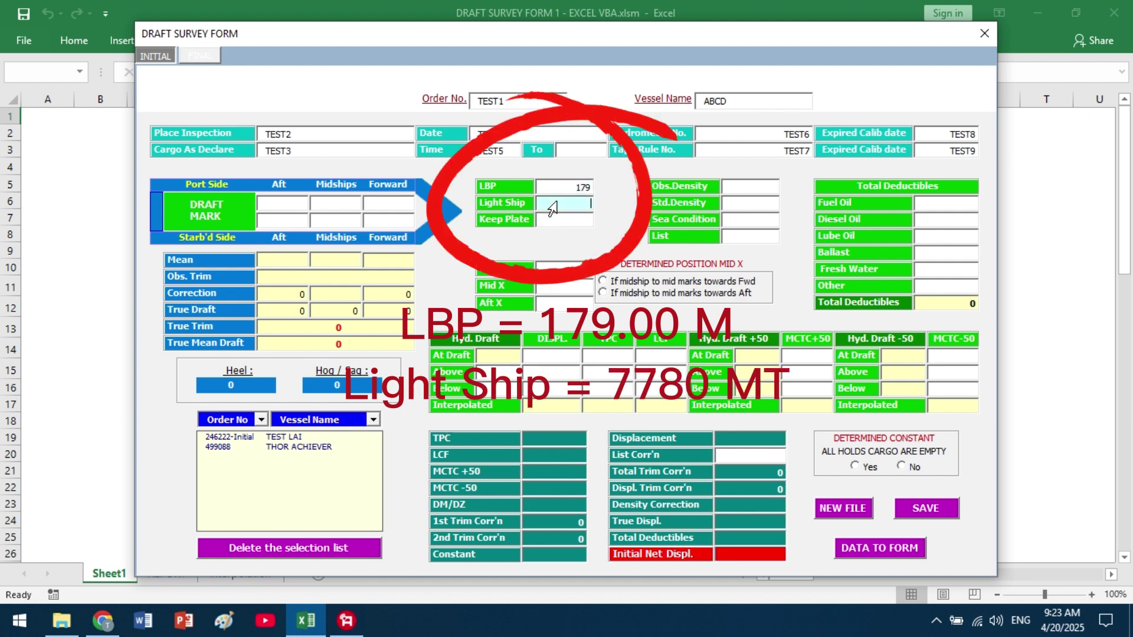
pyautogui.write('7780')
# Set the draft mark distances to 1.70 for Fwd X and 9.45 for Aft X
pyautogui.click(547, 273)
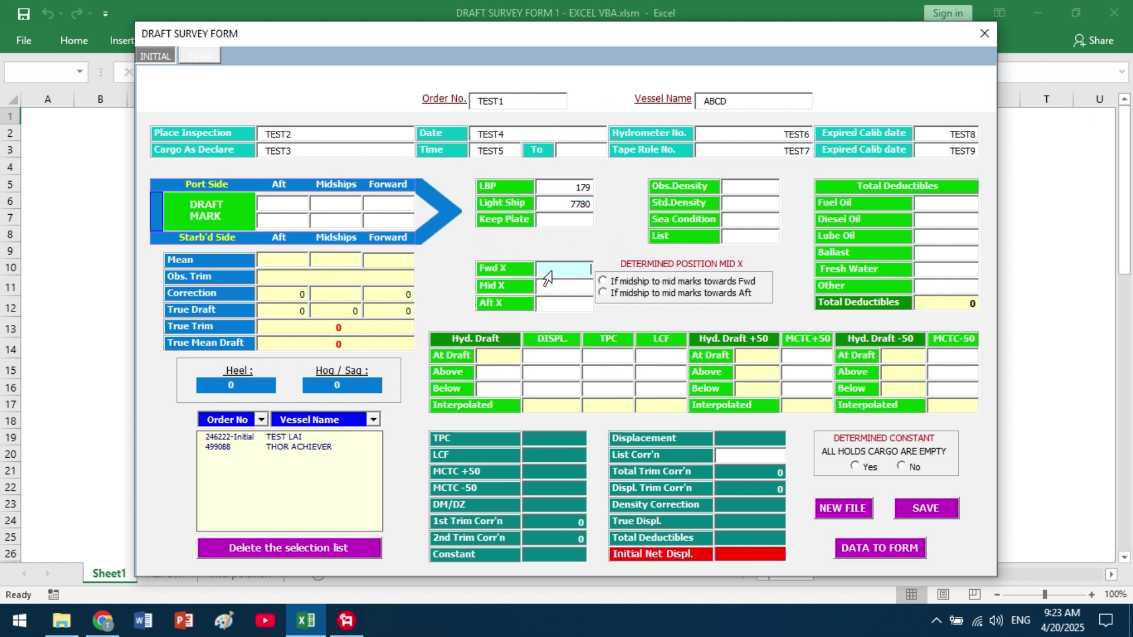
pyautogui.write('1.70')
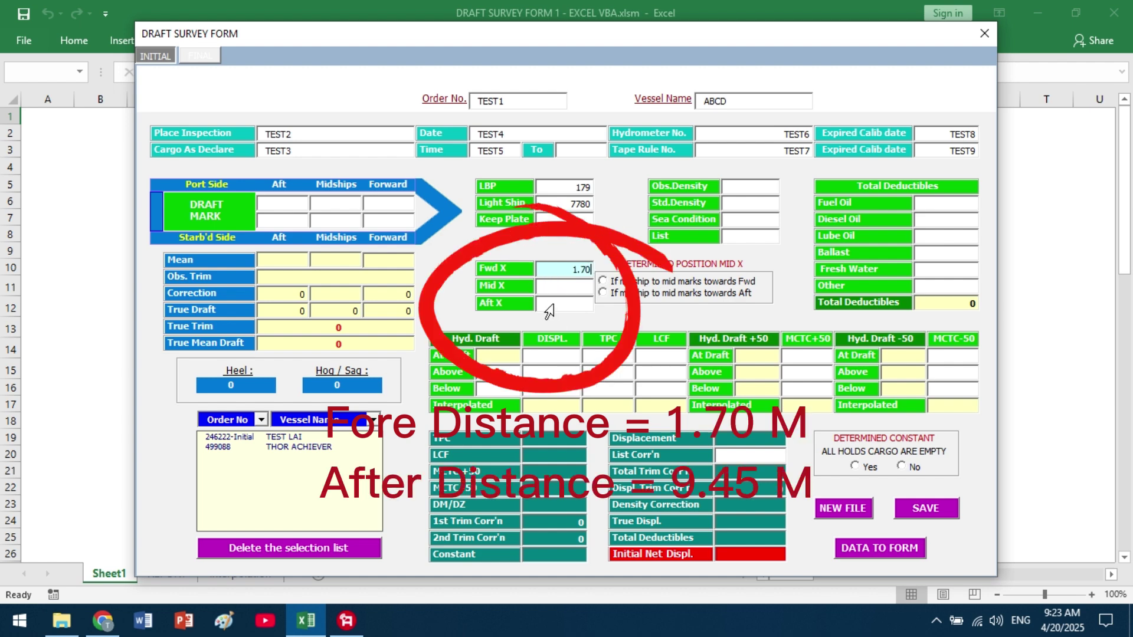
pyautogui.click(547, 307)
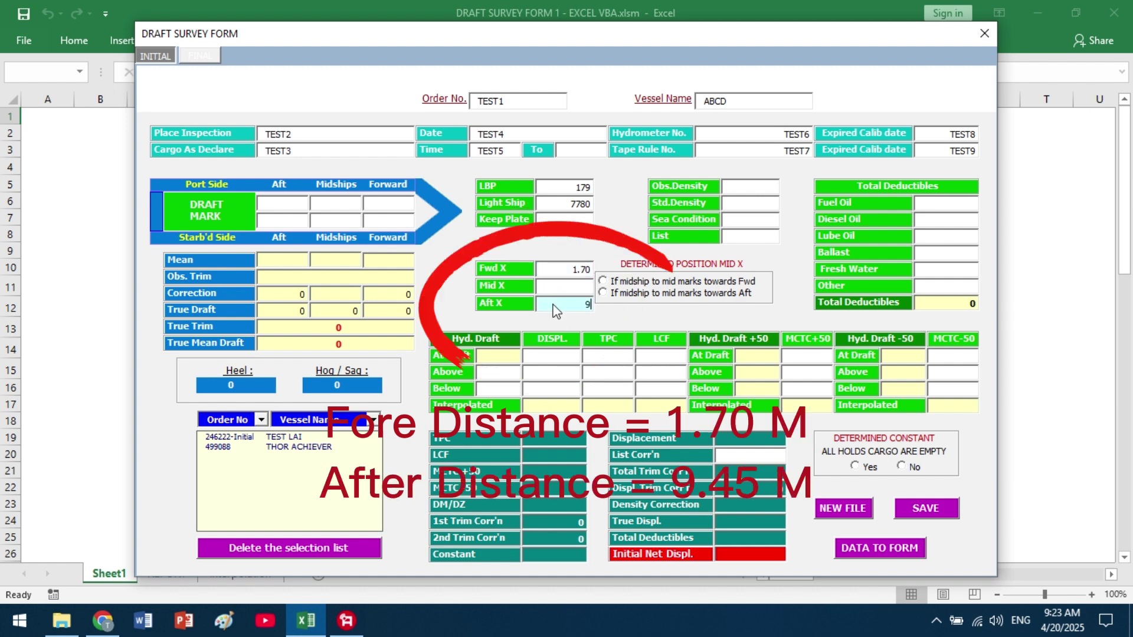
pyautogui.write('9.45')
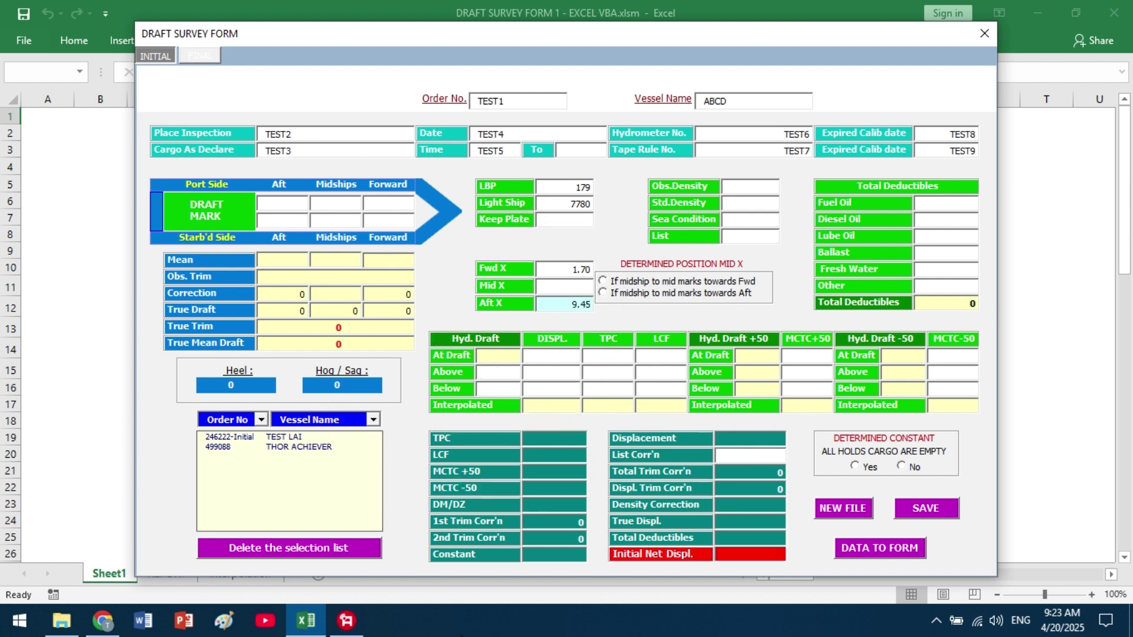
# Set the observed density to 1.021 and the standard density to 1.025
pyautogui.click(749, 184)
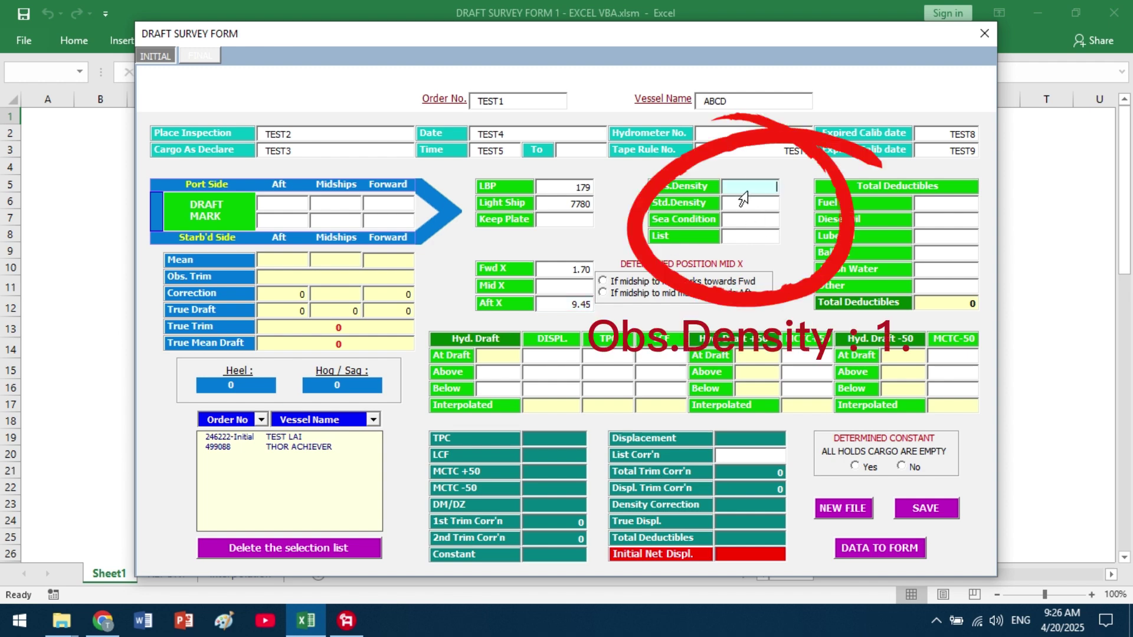
pyautogui.write('1')
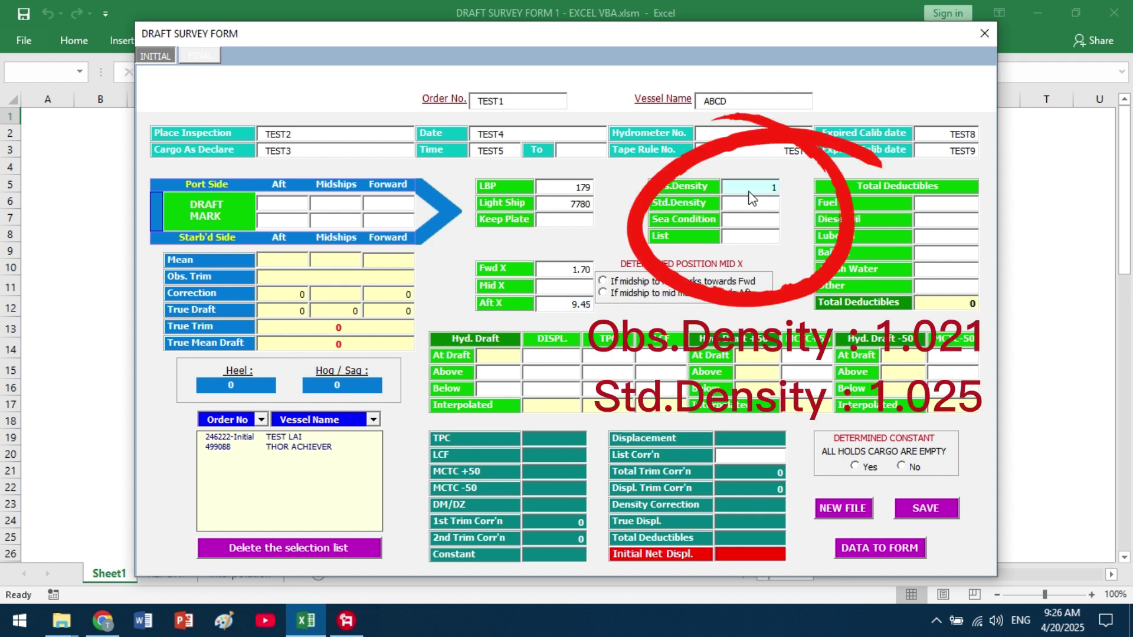
pyautogui.write('.021')
pyautogui.click(729, 208)
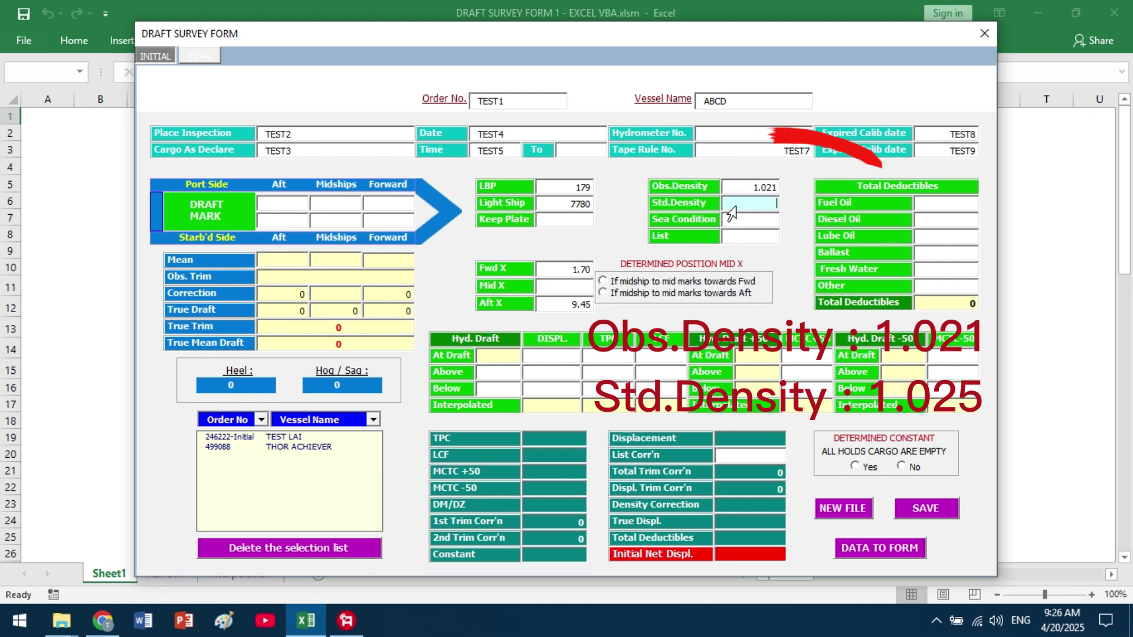
pyautogui.write('1.025')
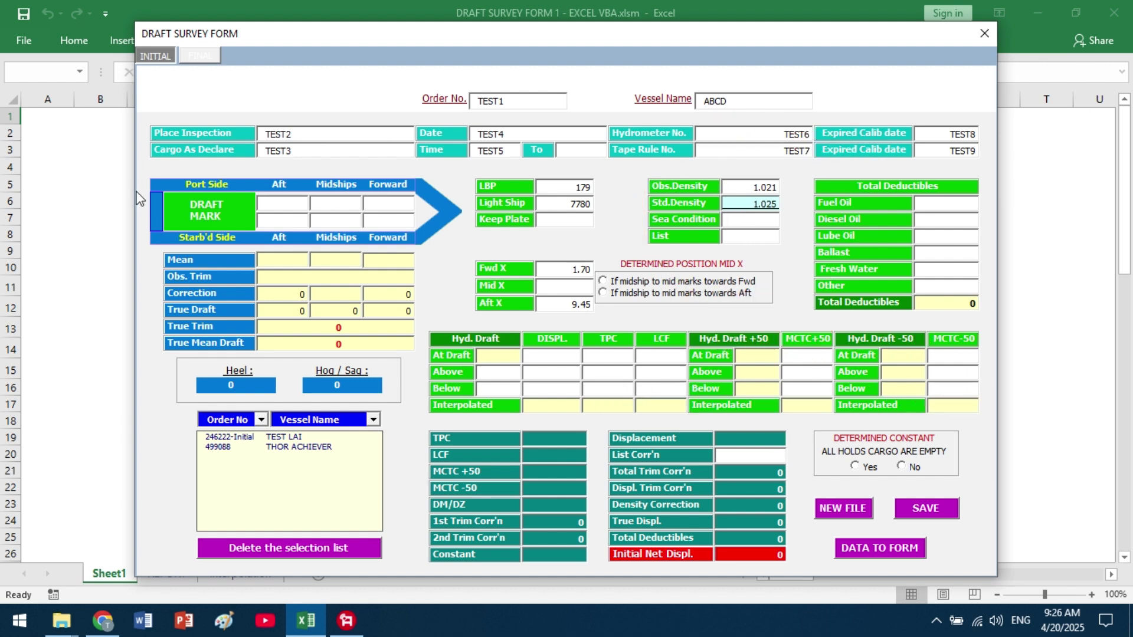
# Enter the port side draft marks as 11.16 aft, 10.90 midships and 10.79 forward
pyautogui.click(275, 208)
pyautogui.write('11.')
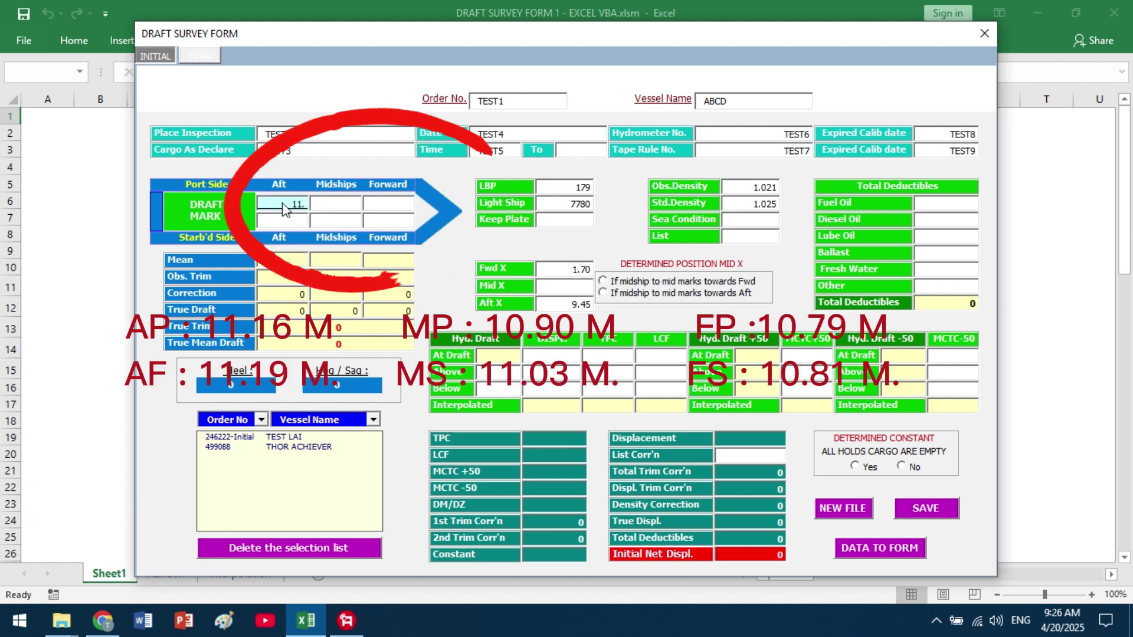
pyautogui.write('16')
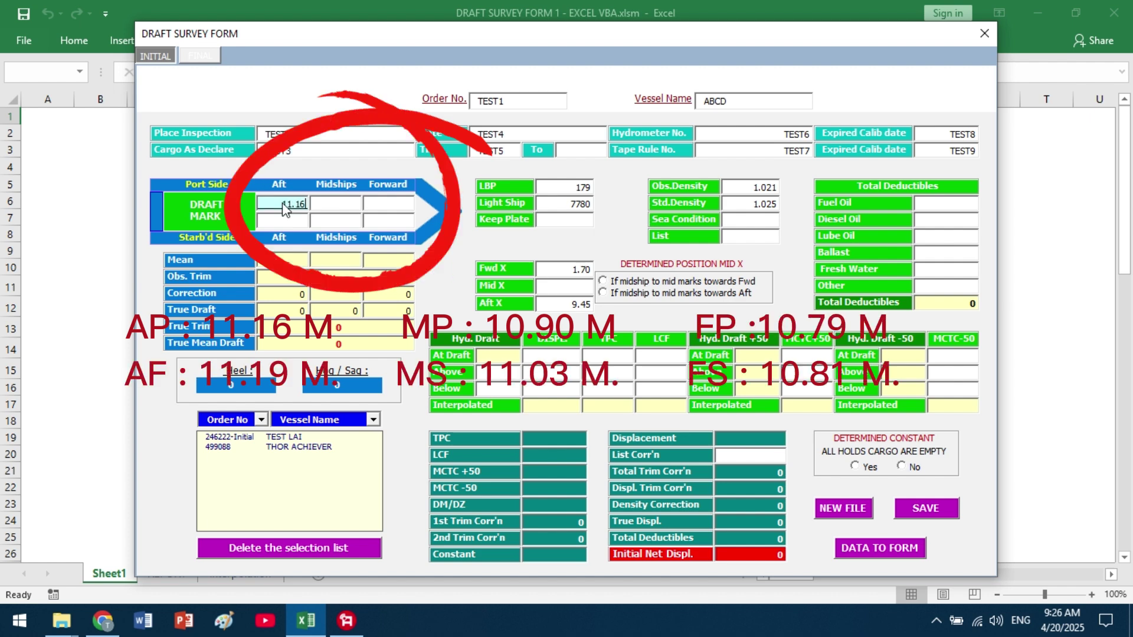
pyautogui.click(332, 206)
pyautogui.write('10')
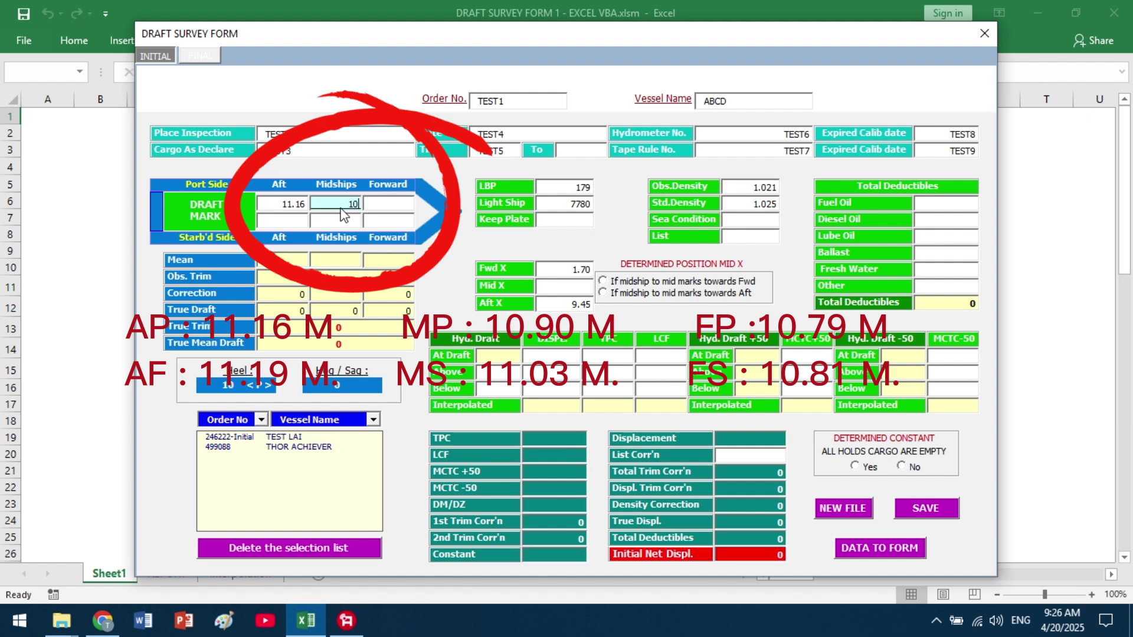
pyautogui.write('.9')
pyautogui.click(367, 206)
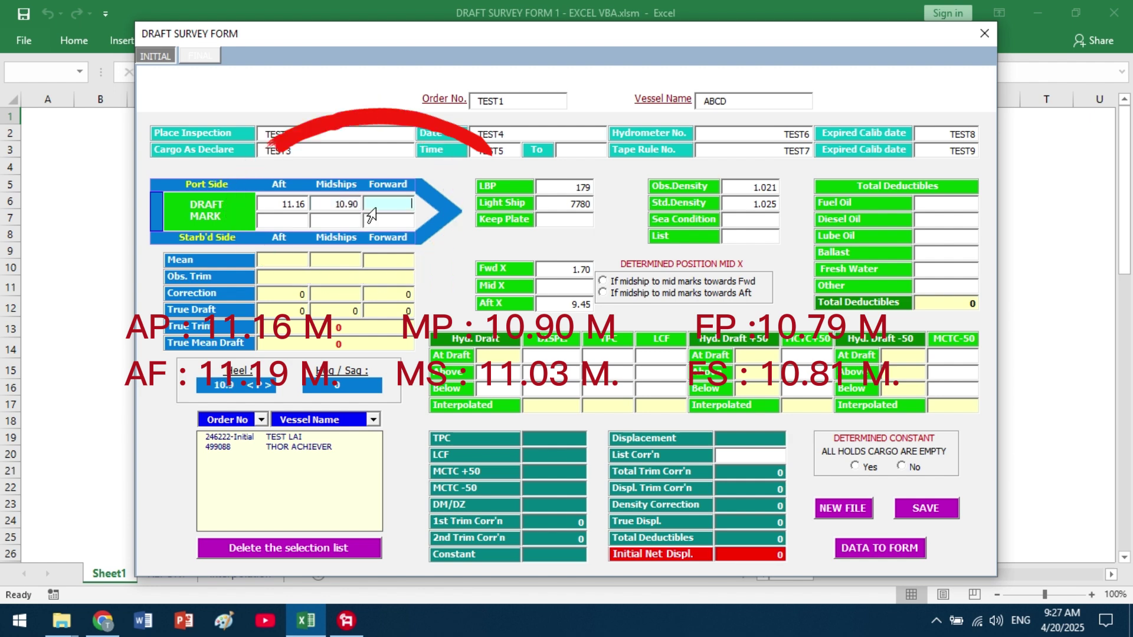
pyautogui.write('10.79')
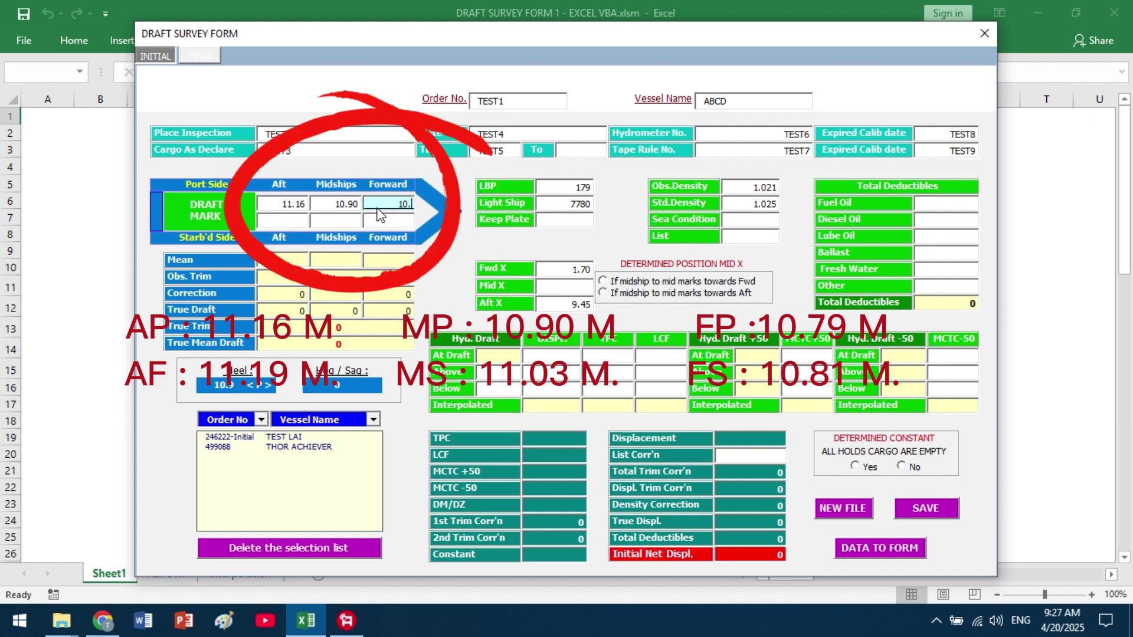
# Enter the starboard side draft marks as 11.19 aft, 11.03 midships and 10.81 forward
pyautogui.click(286, 222)
pyautogui.write('11.')
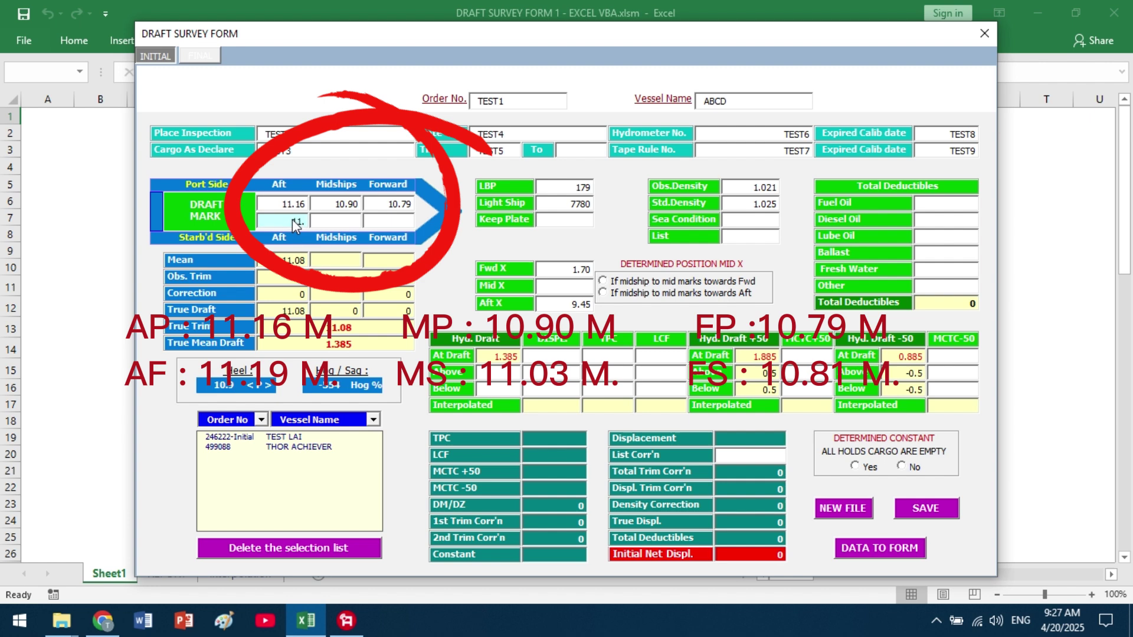
pyautogui.write('19')
pyautogui.click(318, 223)
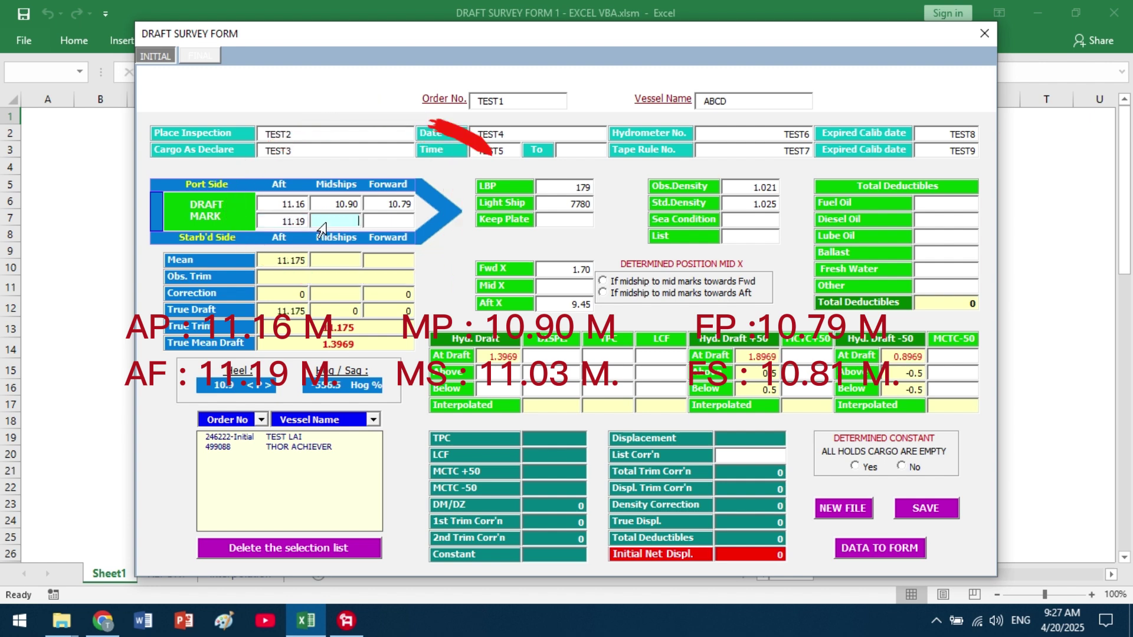
pyautogui.write('11.0')
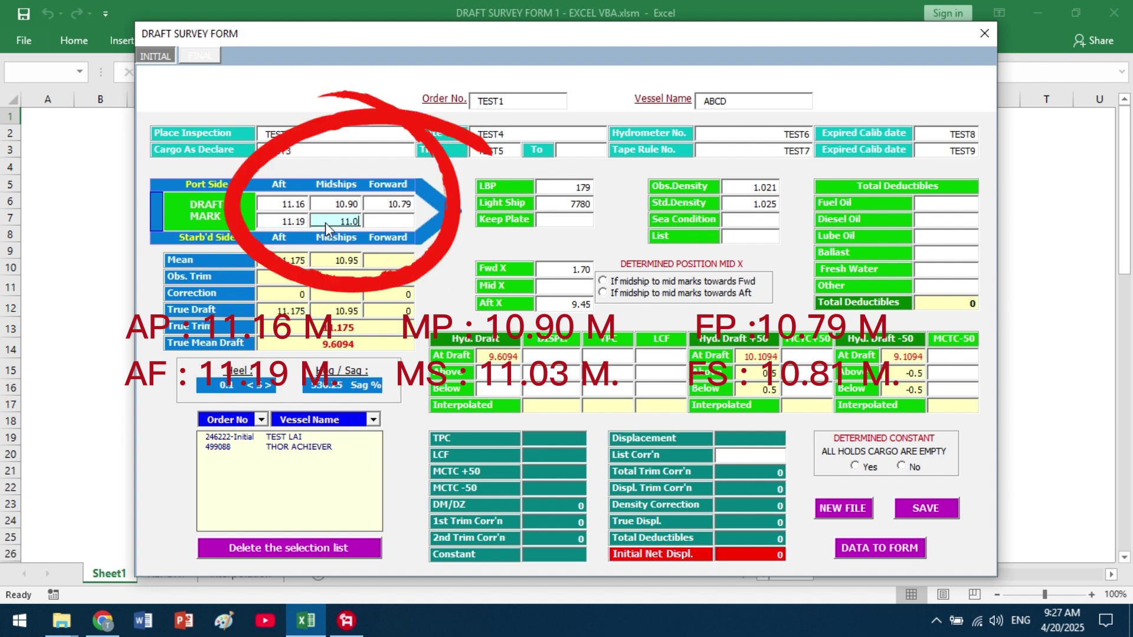
pyautogui.write('3')
pyautogui.click(368, 225)
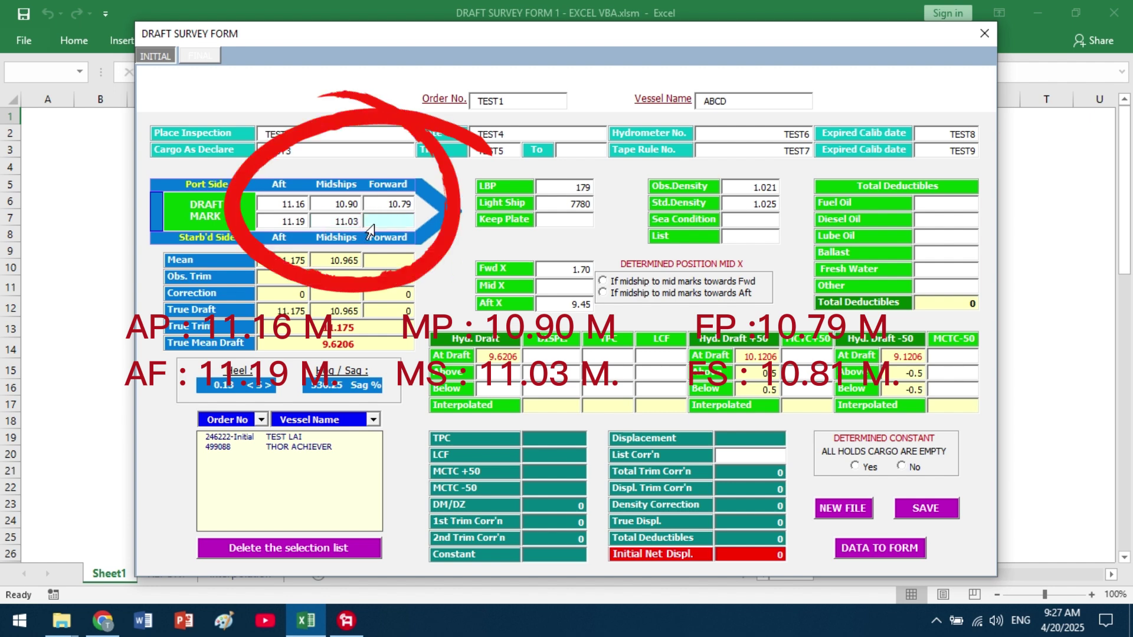
pyautogui.write('10.')
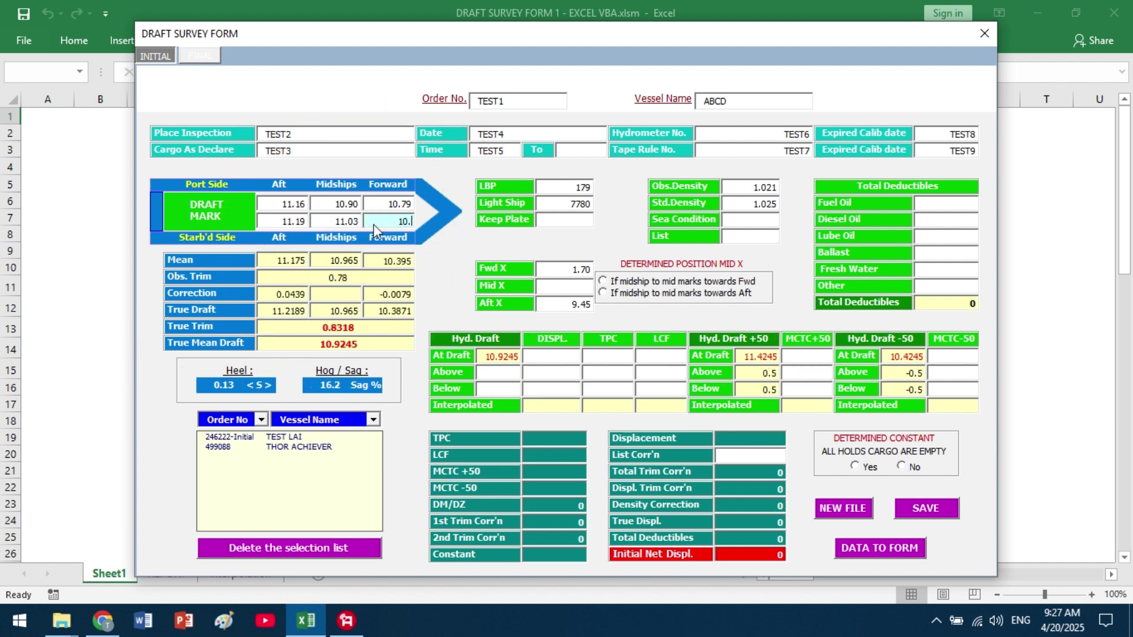
pyautogui.write('81')
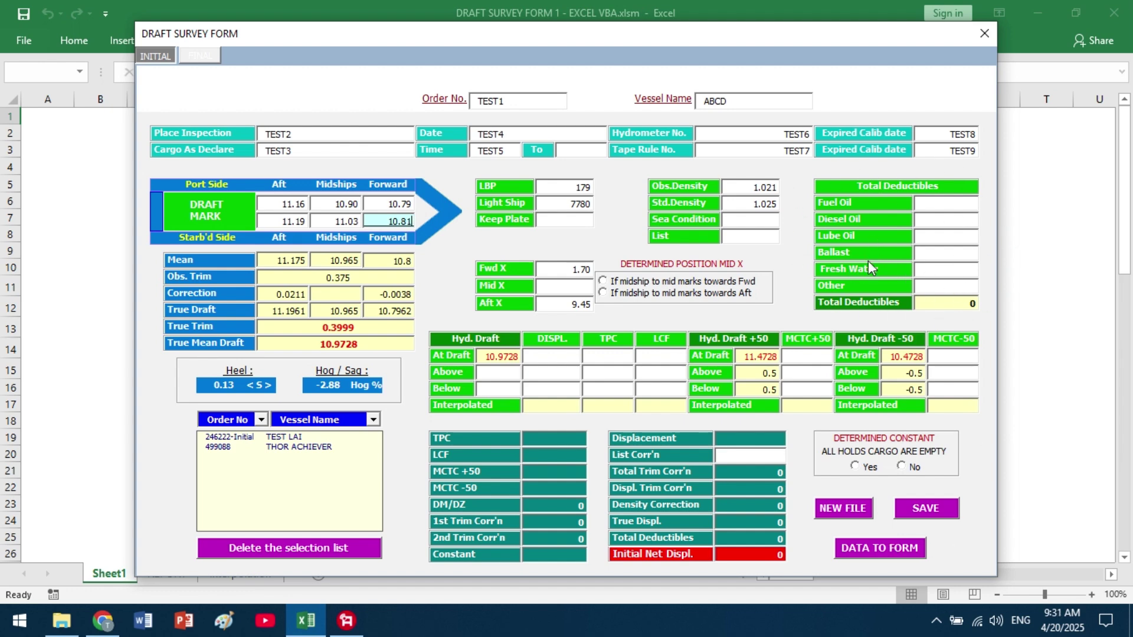
# Enter the deductible weights of 271.625 for ballast and 183.00 for fresh water
pyautogui.click(934, 255)
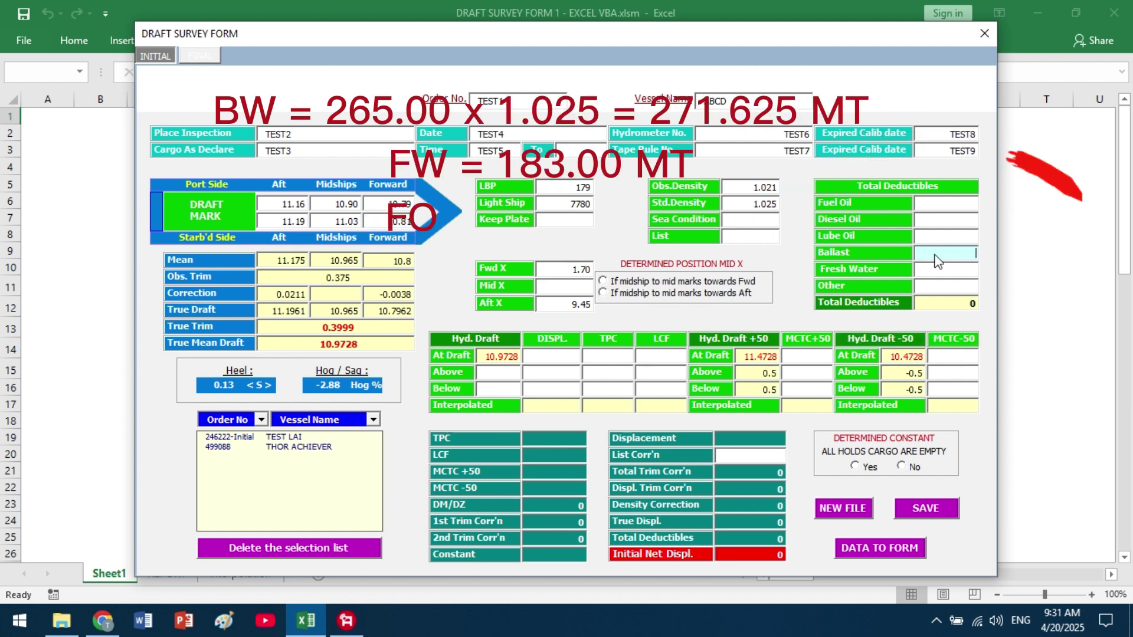
pyautogui.write('271.')
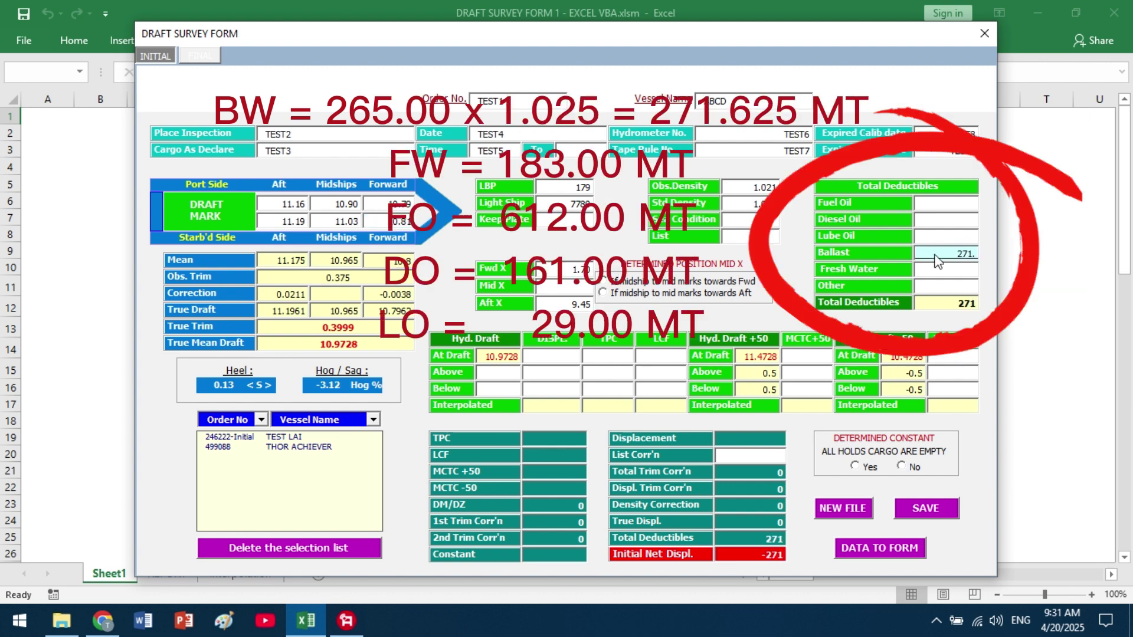
pyautogui.write('625')
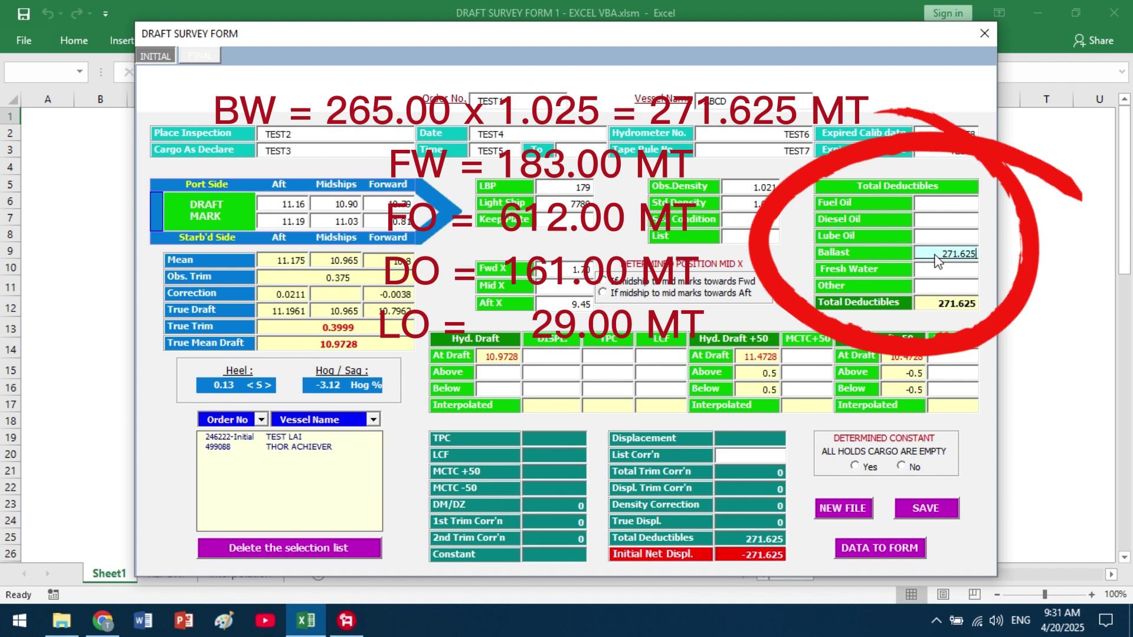
pyautogui.click(937, 274)
pyautogui.write('1')
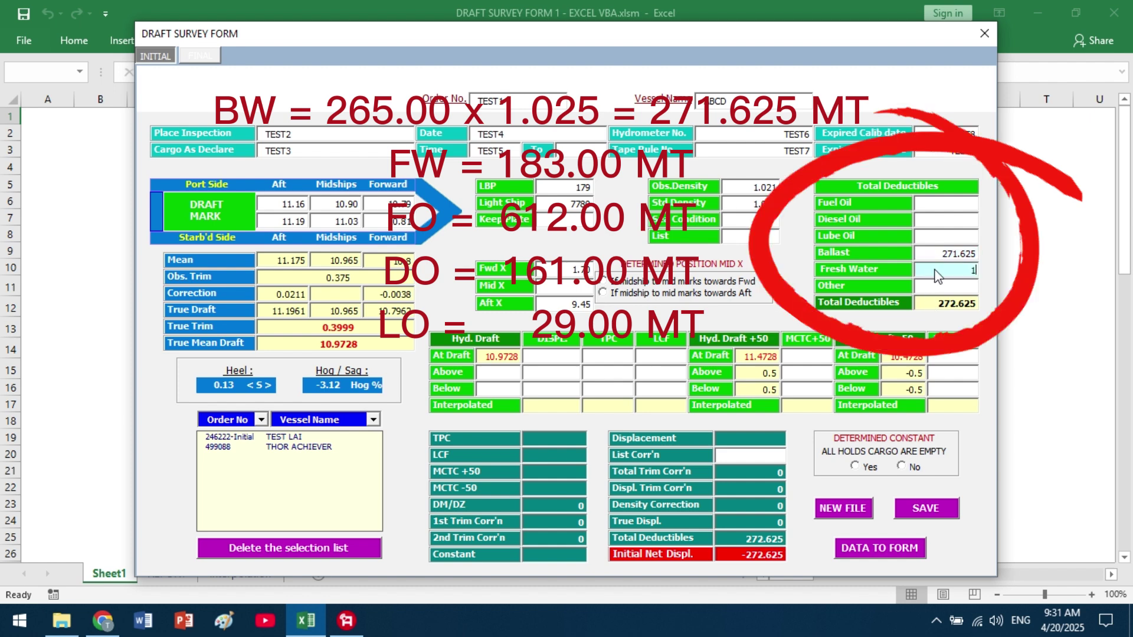
pyautogui.write('83.00')
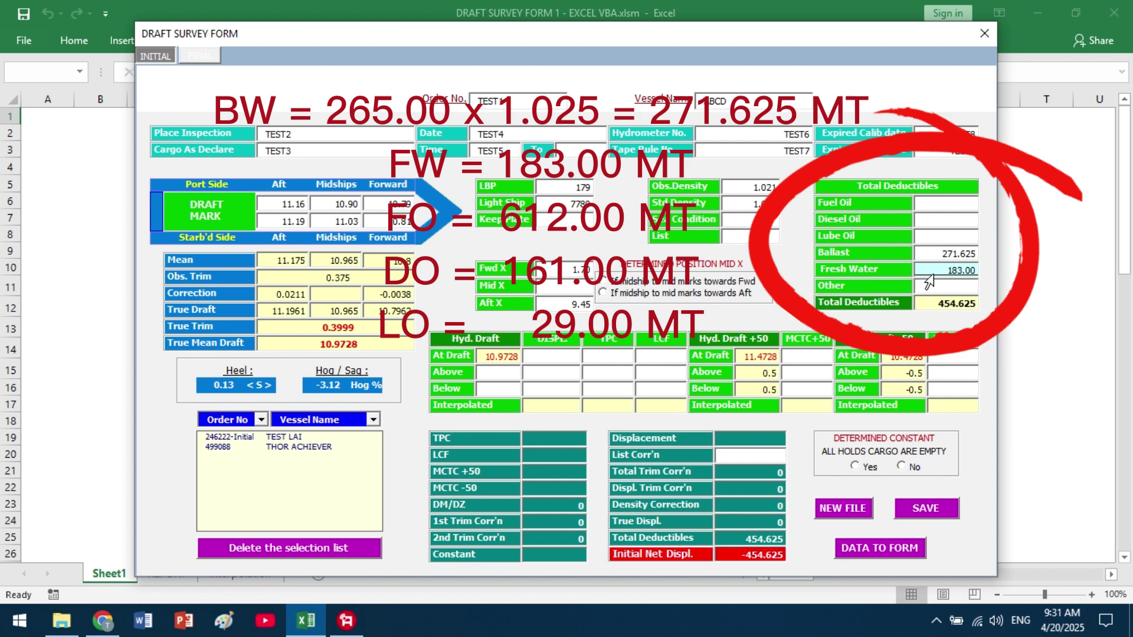
# Enter the deductible weights of 612.00 for fuel oil, 161.00 for diesel oil and 29.00 for lube oil
pyautogui.click(924, 207)
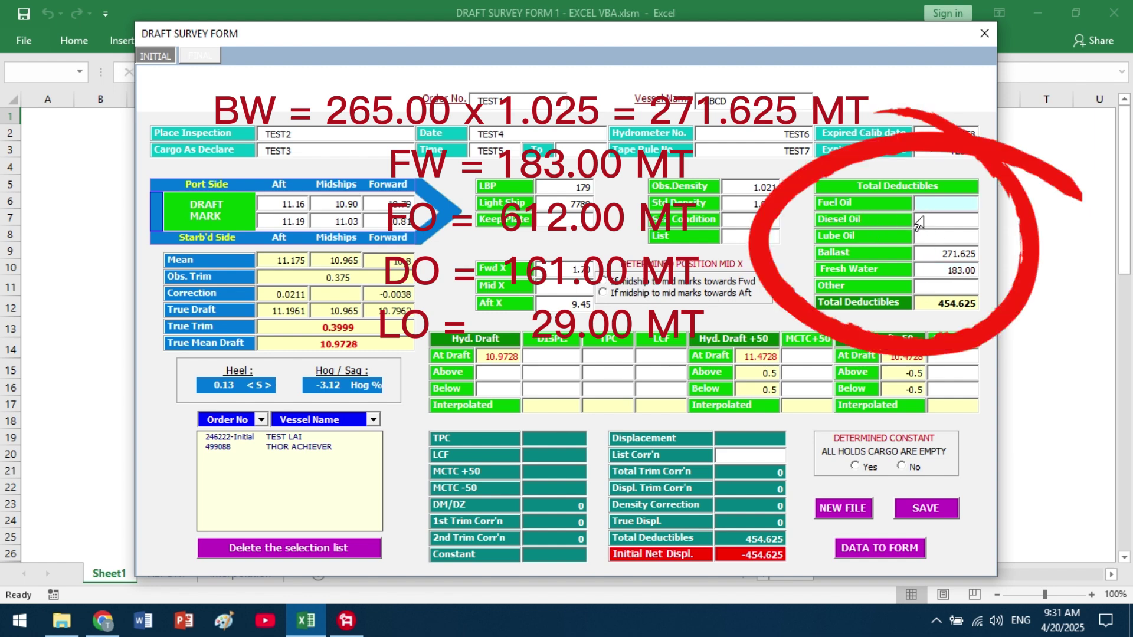
pyautogui.write('61')
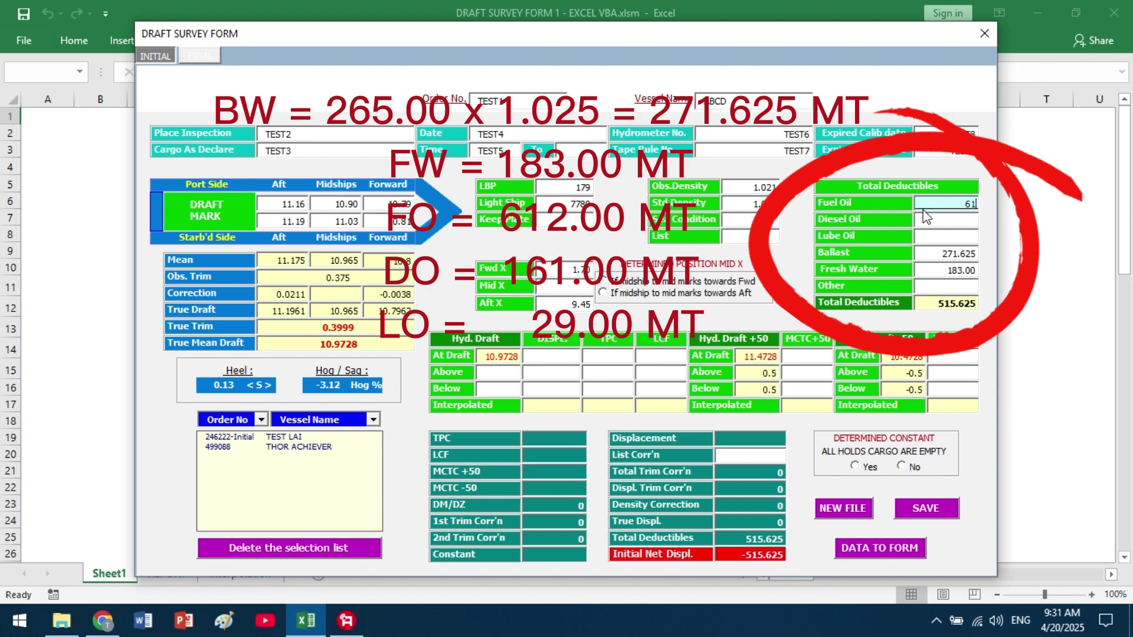
pyautogui.write('2.')
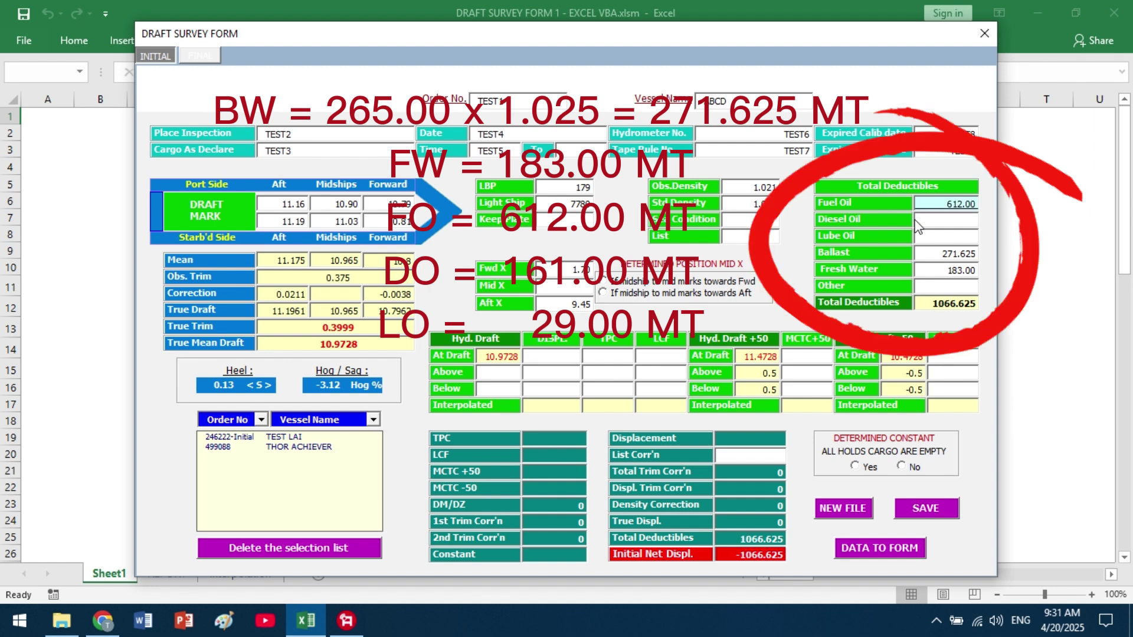
pyautogui.press('Tab')
pyautogui.write('16')
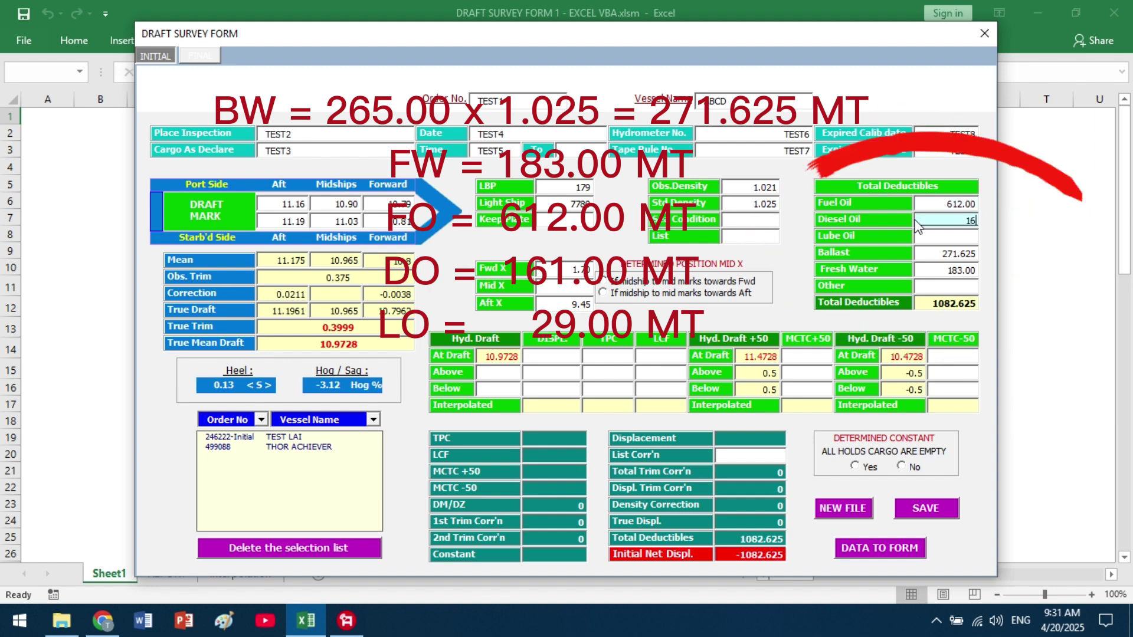
pyautogui.write('1.00')
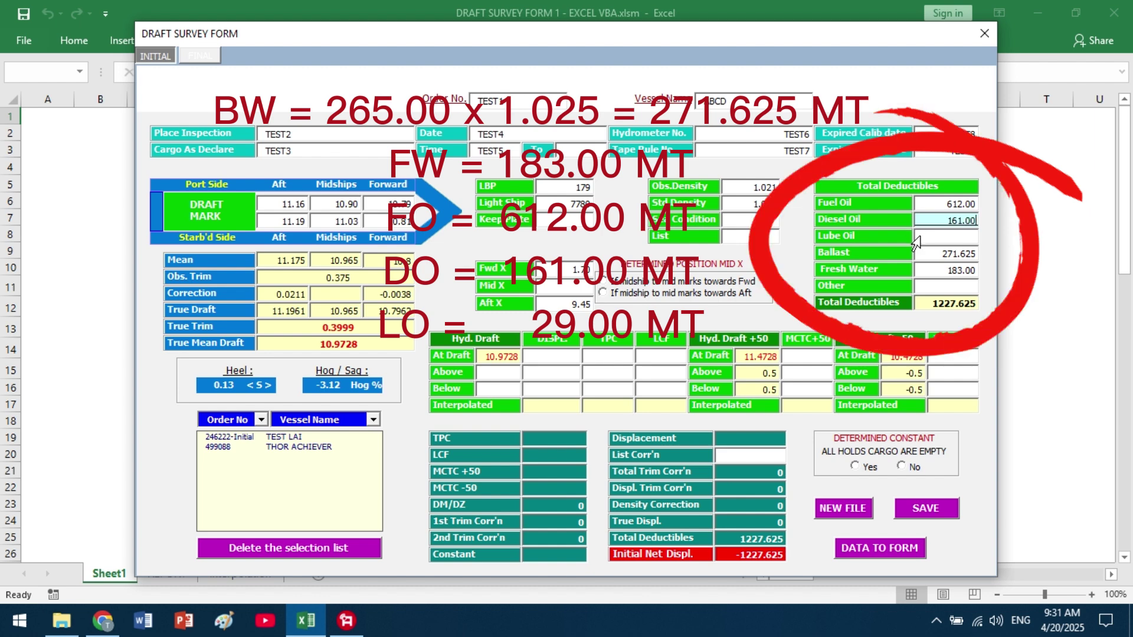
pyautogui.press('Tab')
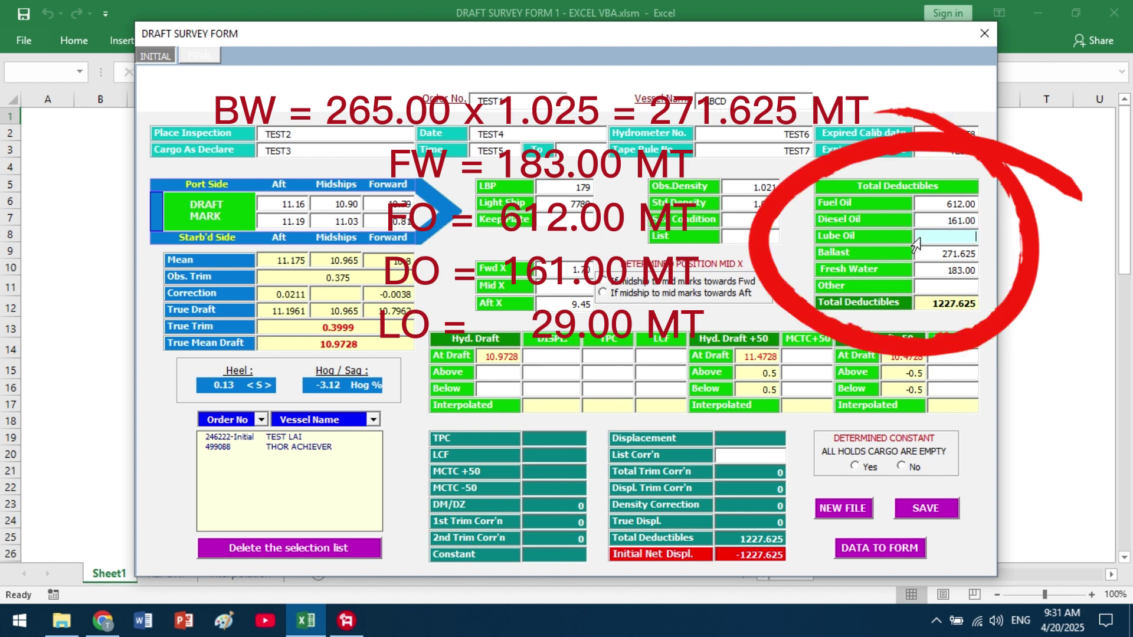
pyautogui.write('29.00')
pyautogui.click(921, 289)
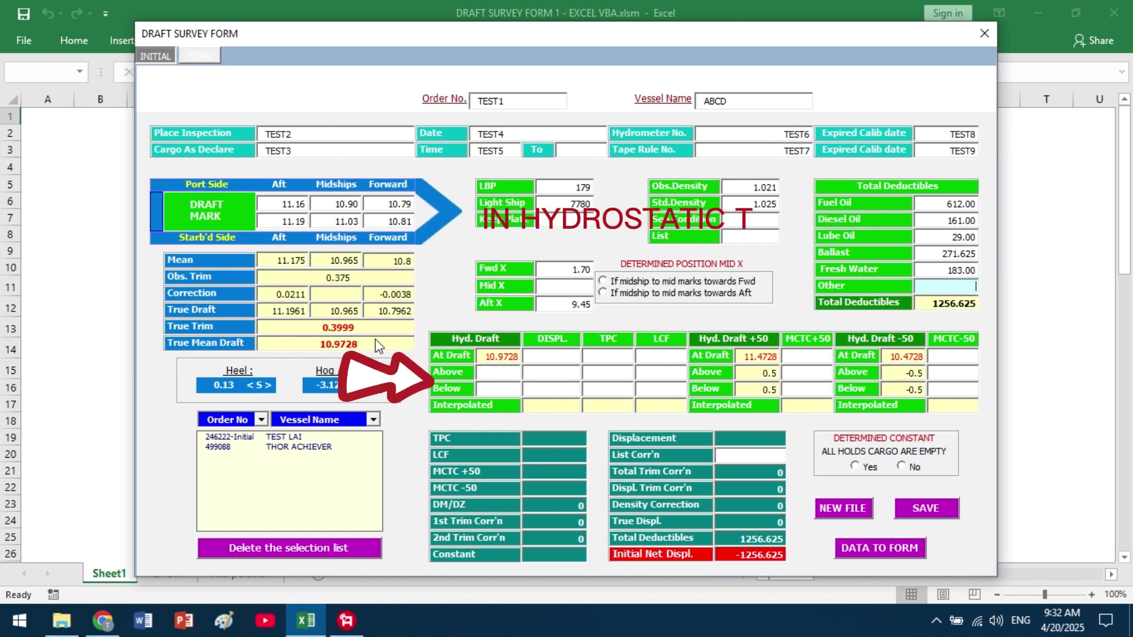
# Enter the hydrostatic table drafts bracketing the true mean draft as 10.97 above and 10.98 below
pyautogui.click(486, 376)
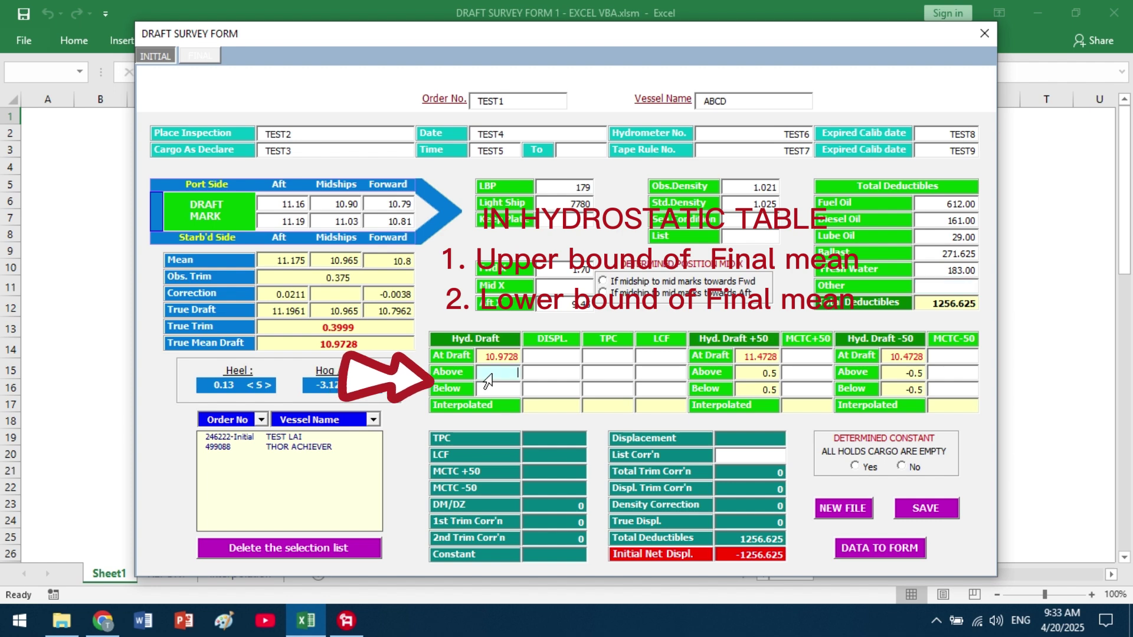
pyautogui.write('10.97')
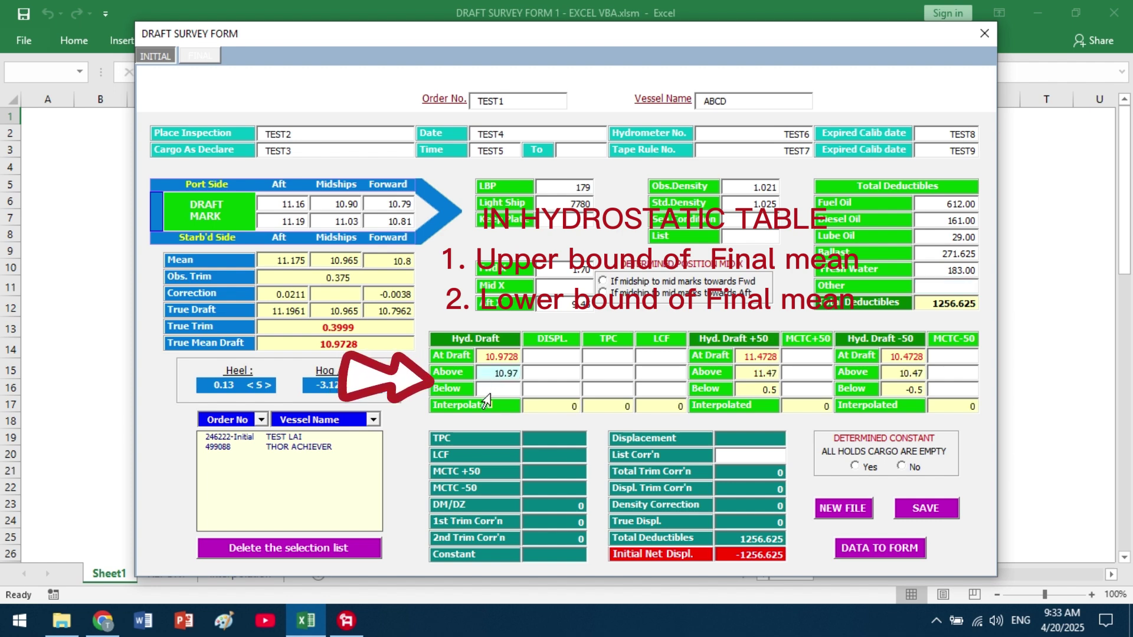
pyautogui.click(484, 391)
pyautogui.write('1')
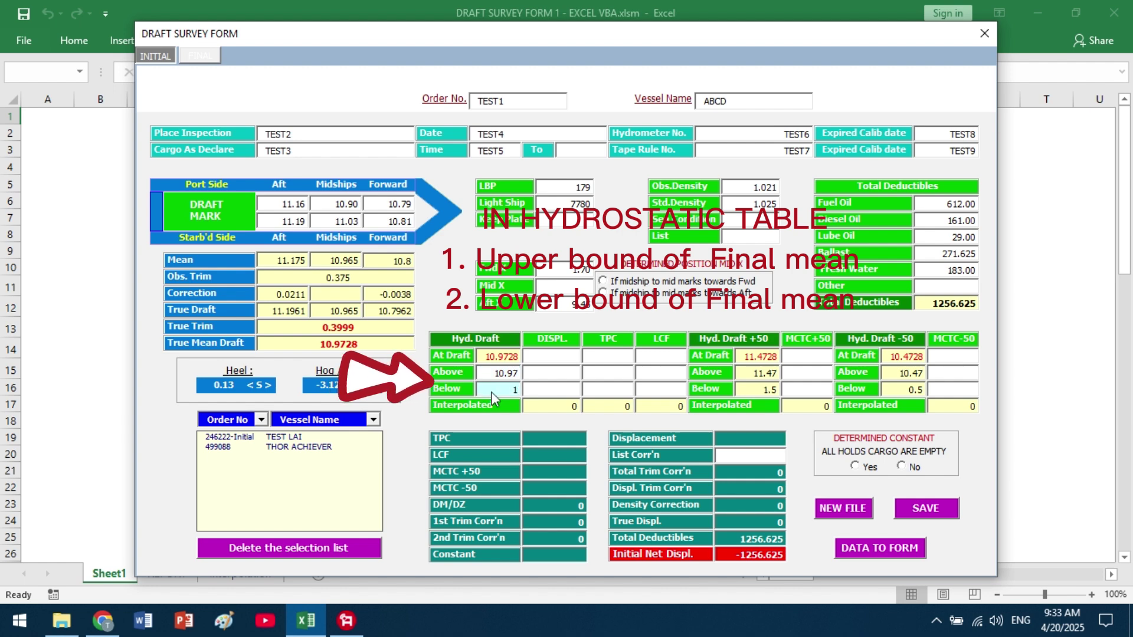
pyautogui.write('0.98')
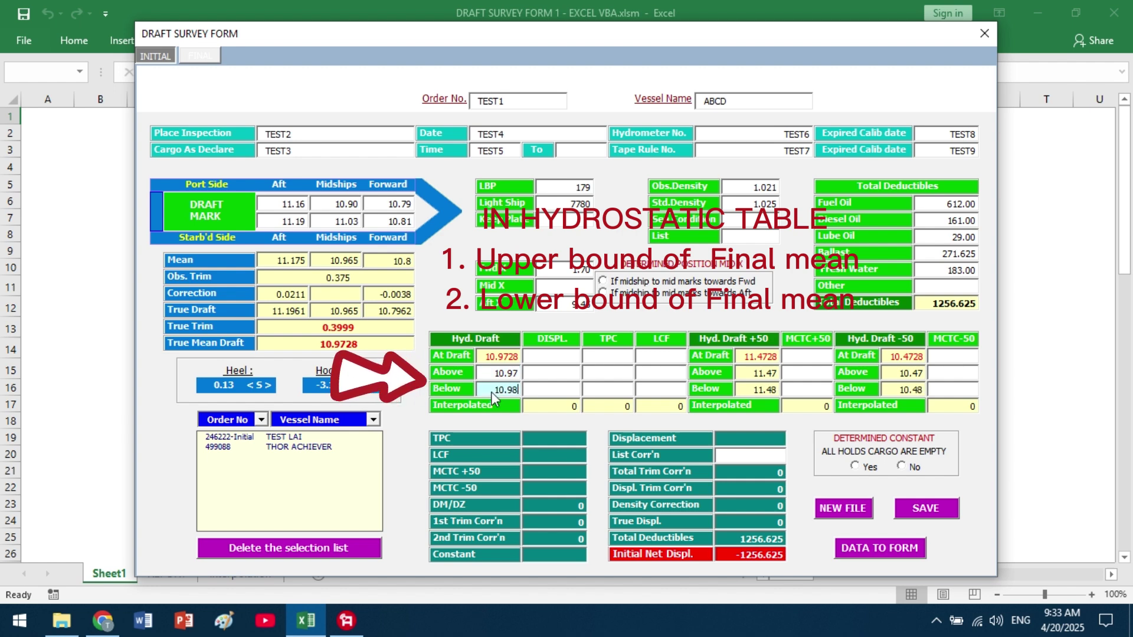
# Enter the hydrostatic displacements of 54266.86 in the above row and 54321.07 in the below row
pyautogui.click(538, 374)
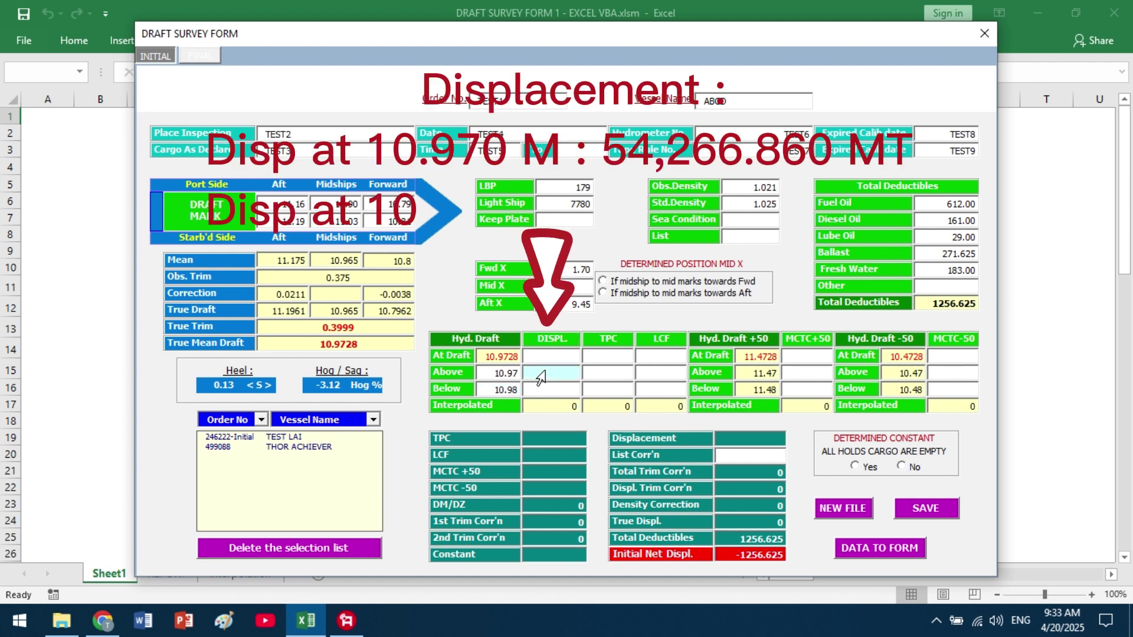
pyautogui.write('542')
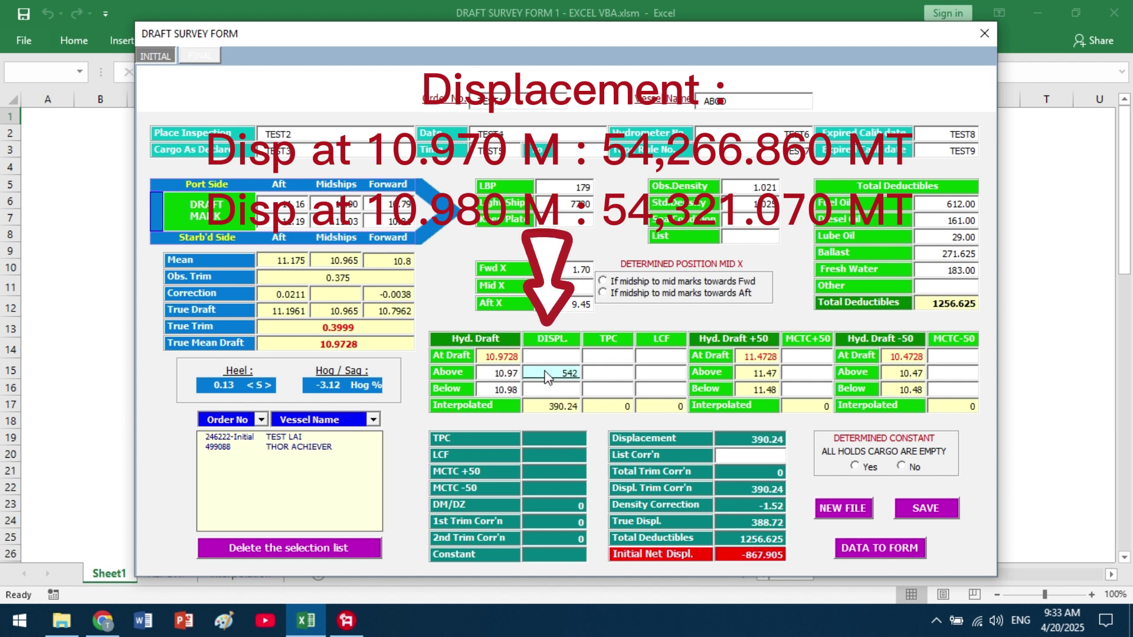
pyautogui.write('66.')
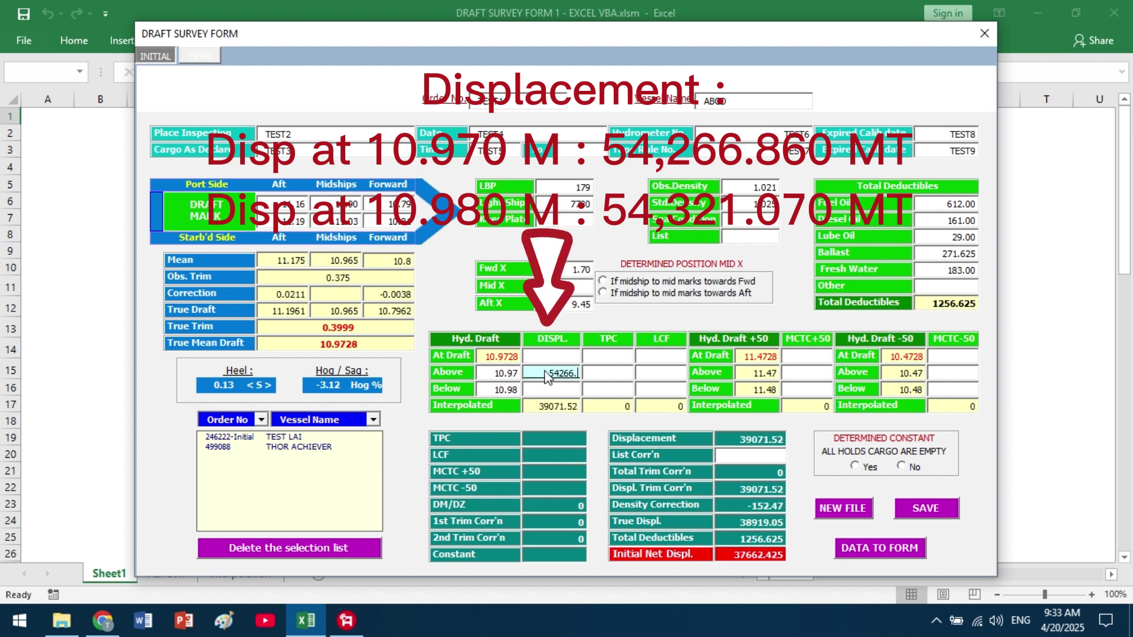
pyautogui.write('86')
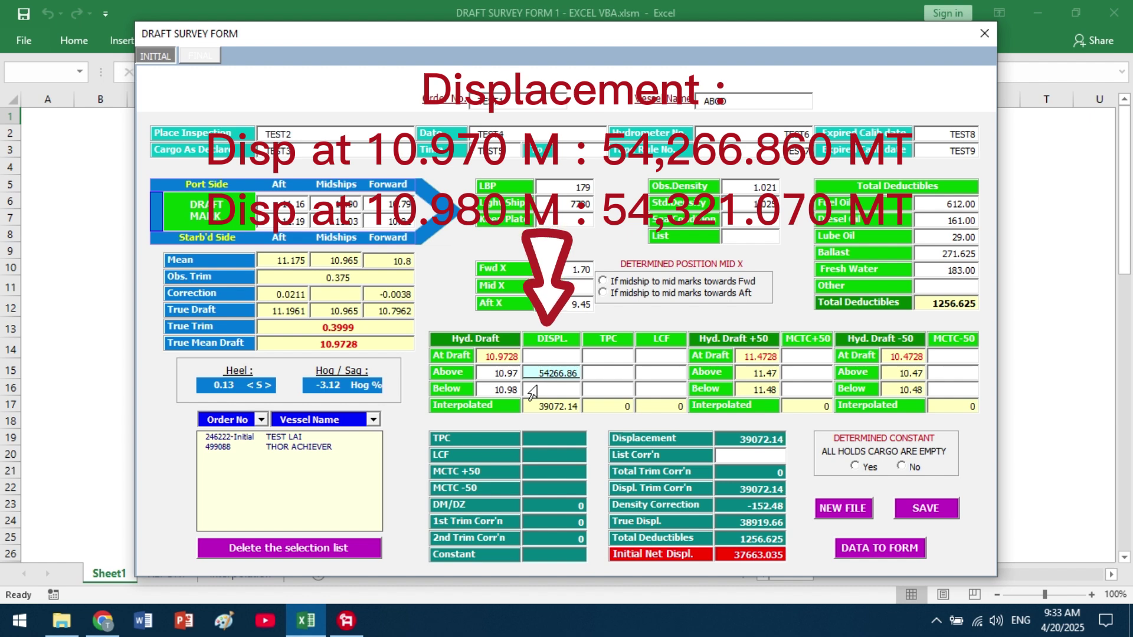
pyautogui.click(531, 389)
pyautogui.write('54321')
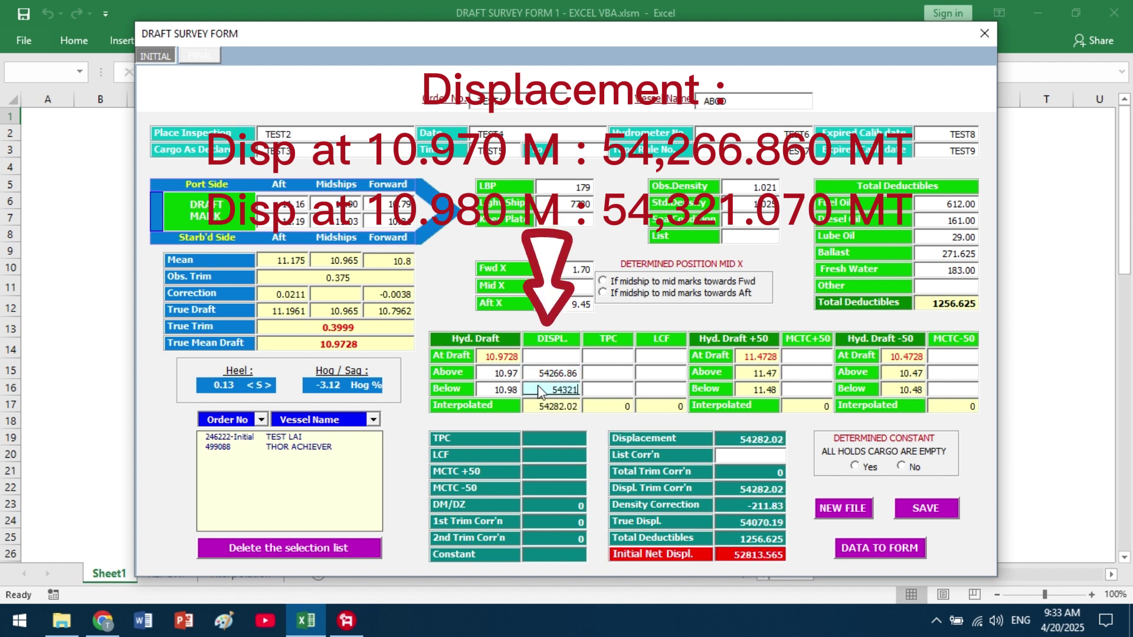
pyautogui.write('.07')
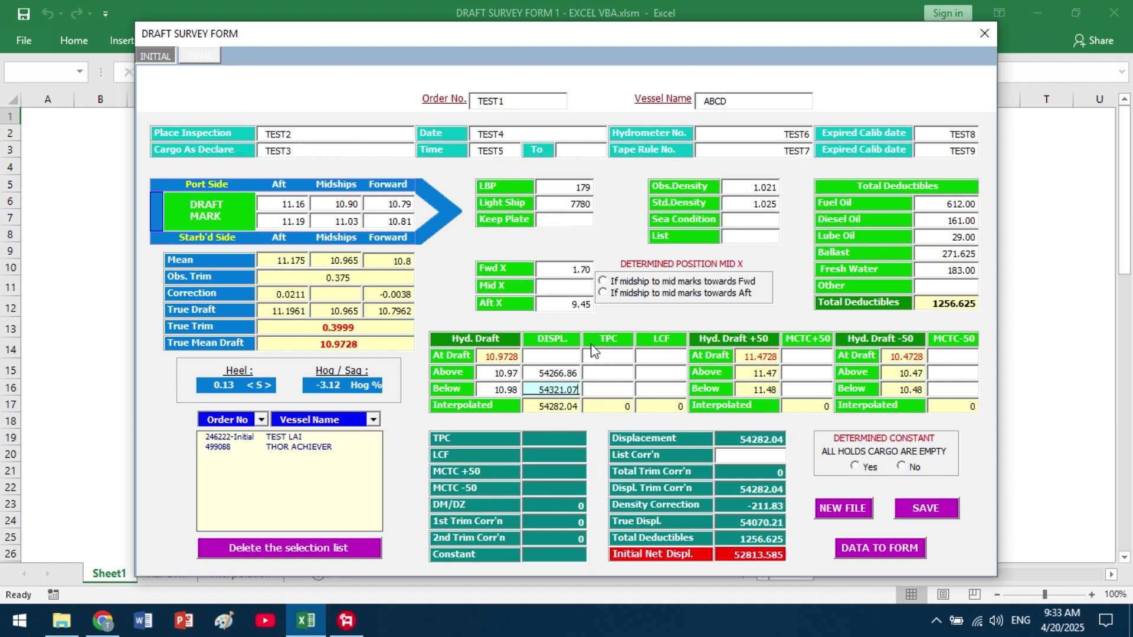
# Enter the TPC values of 54.21 in the above row and 54.22 in the below row
pyautogui.click(600, 376)
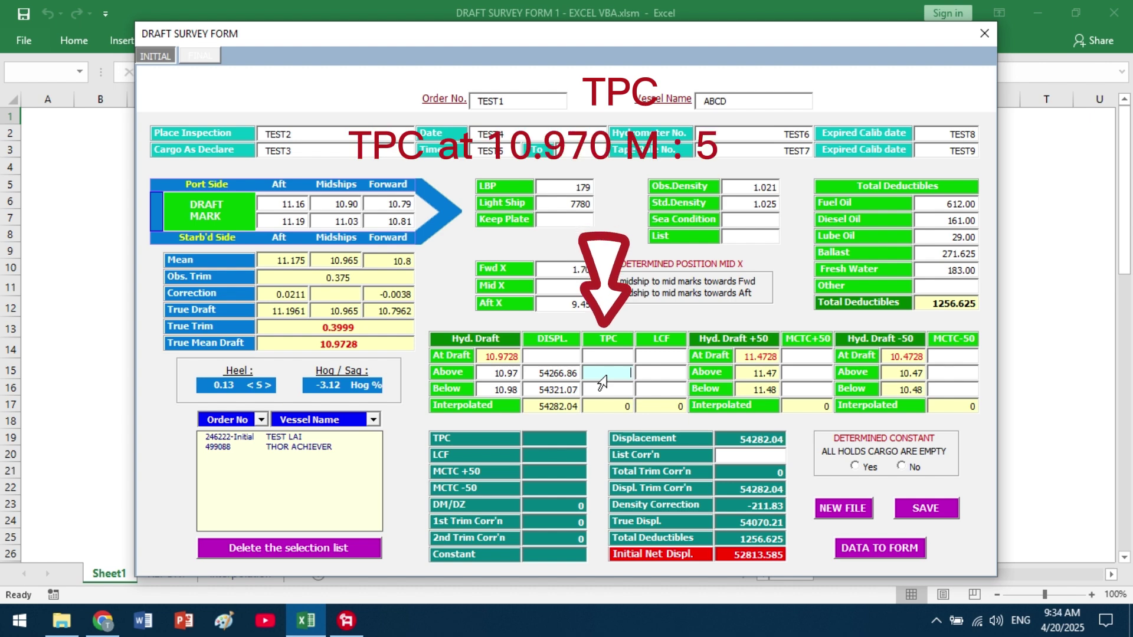
pyautogui.write('54.')
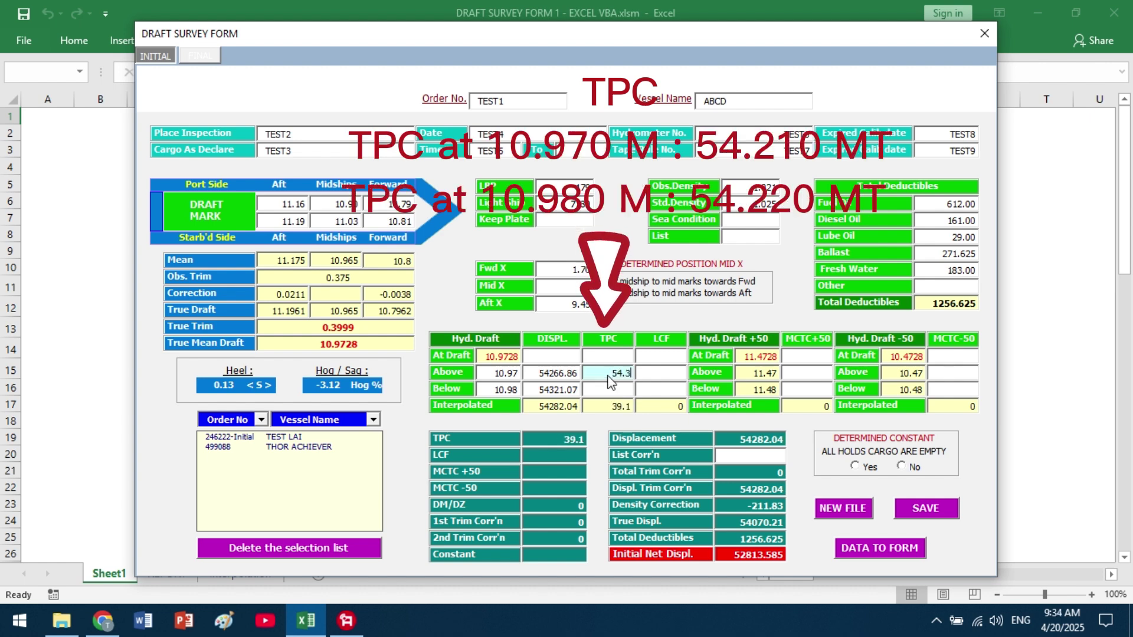
pyautogui.write('21')
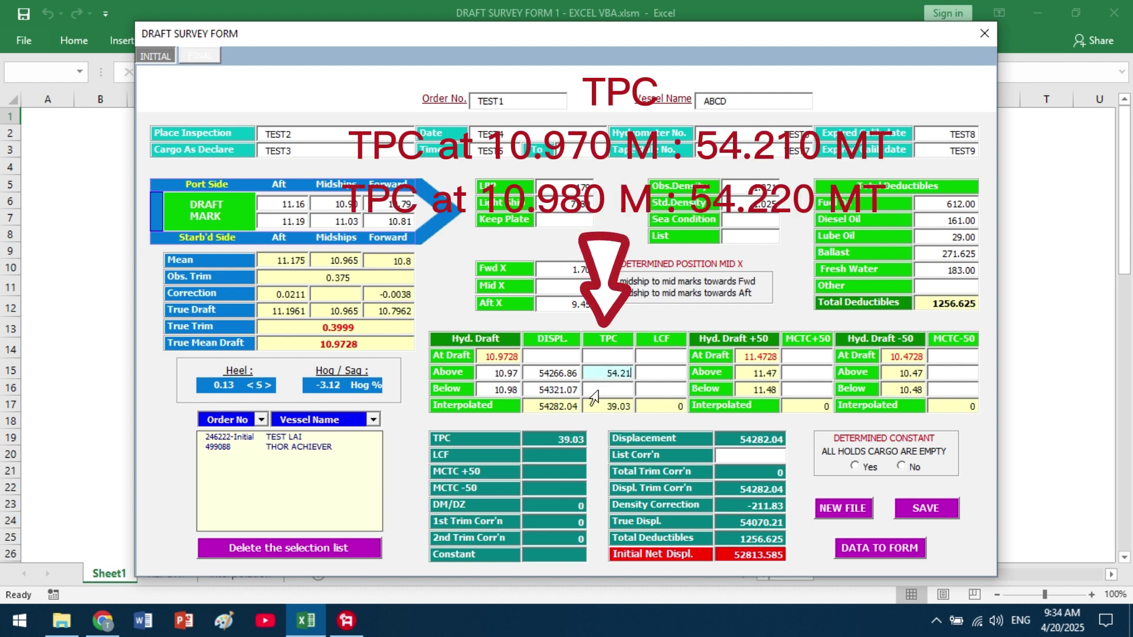
pyautogui.click(599, 388)
pyautogui.write('54.22')
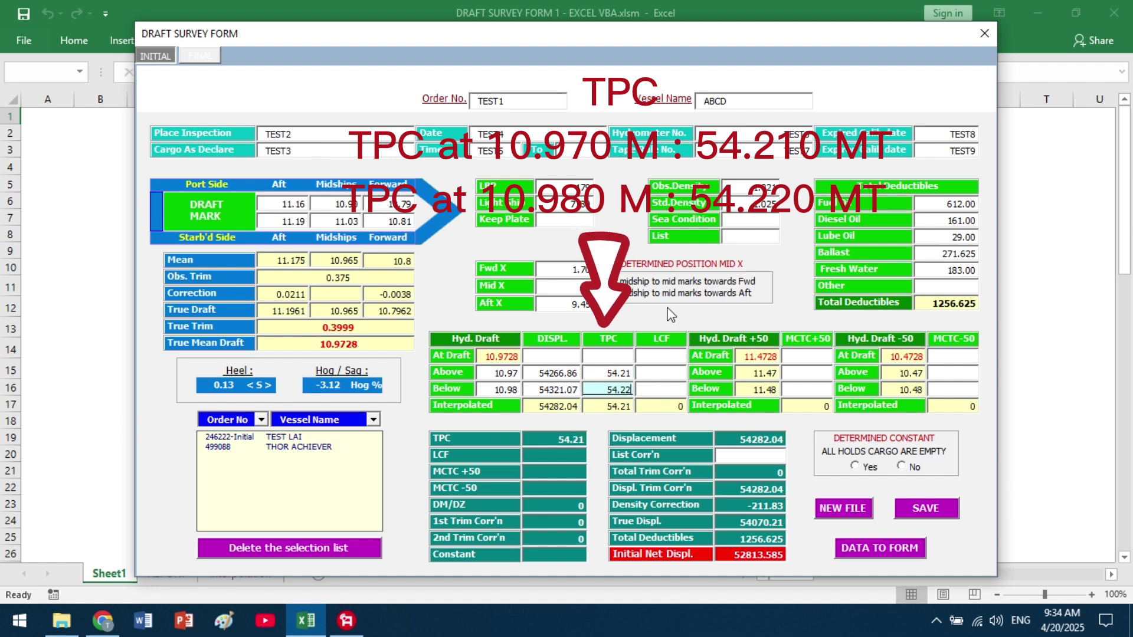
# Enter the LCF values of 1.18 in the above row and 1.19 in the below row
pyautogui.click(647, 376)
pyautogui.write('1')
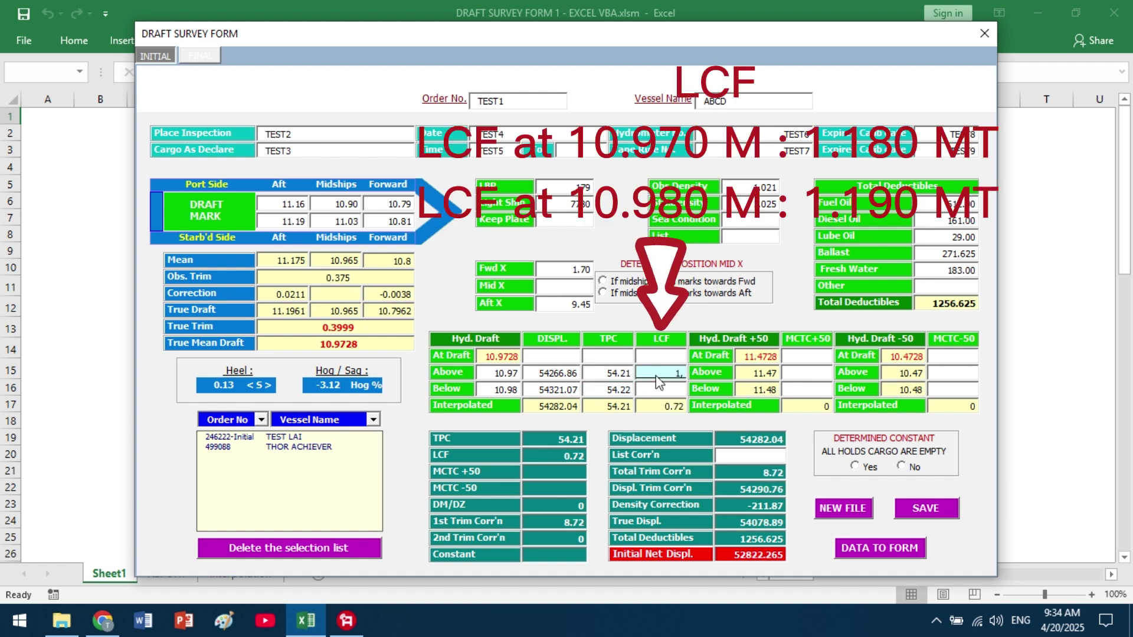
pyautogui.write('.18')
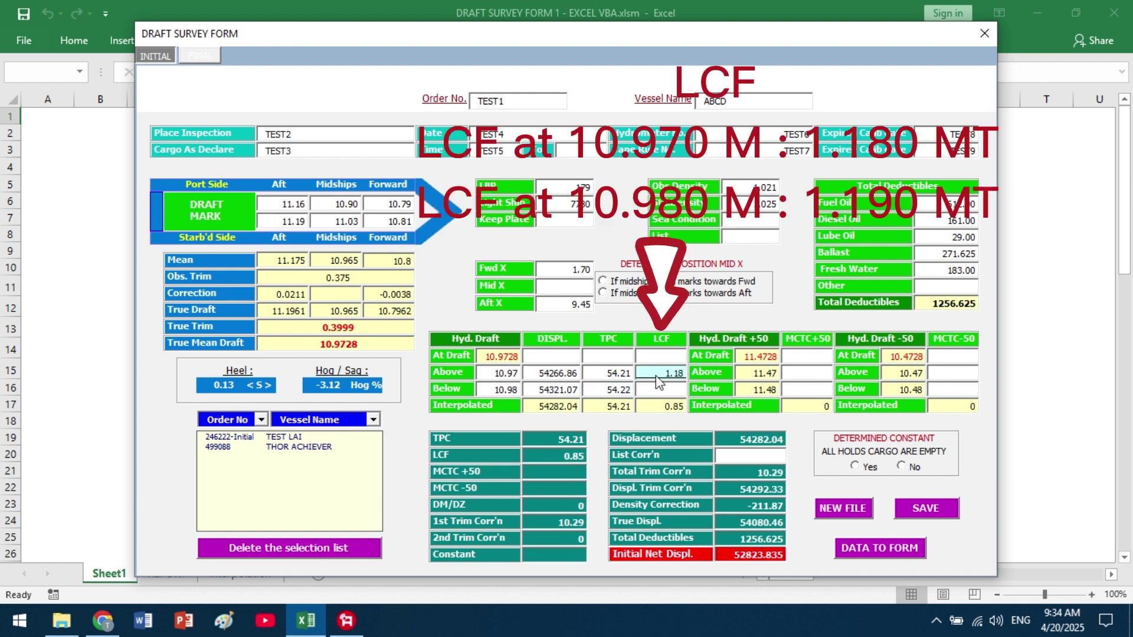
pyautogui.click(656, 392)
pyautogui.write('1.19')
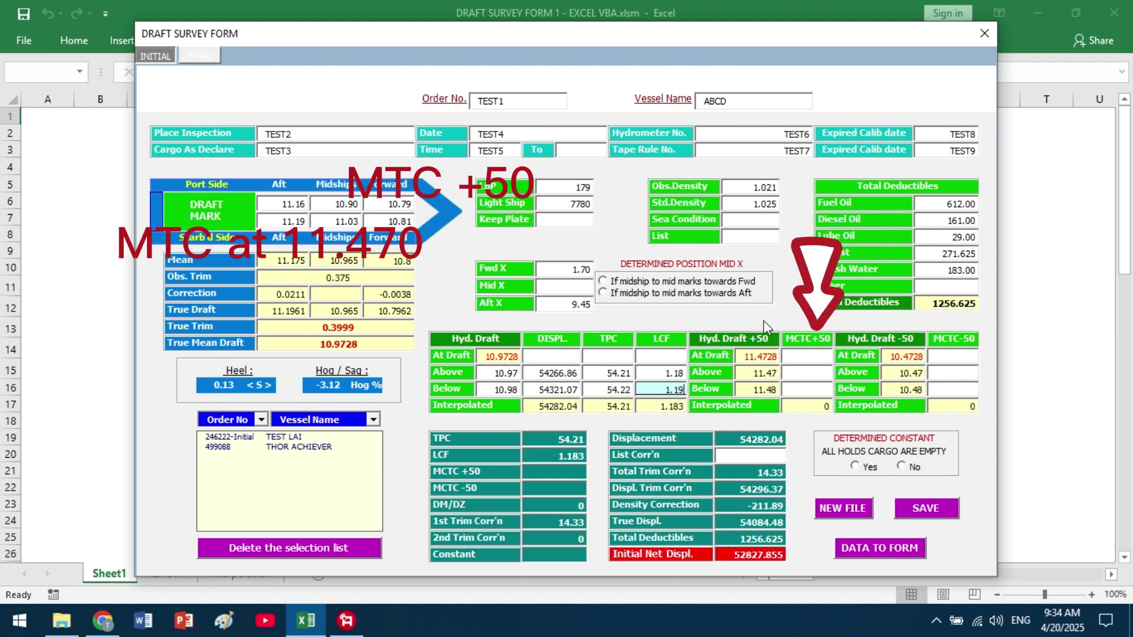
# Enter the MCTC+50 values of 709.91 in the above row and 710.06 in the below row
pyautogui.click(791, 376)
pyautogui.write('7')
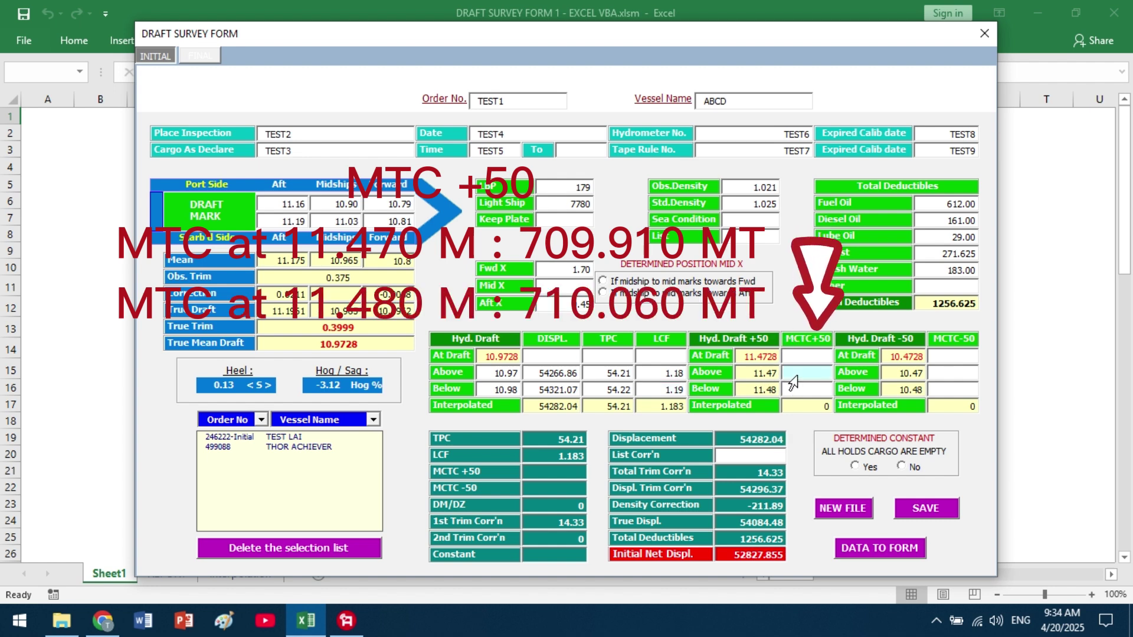
pyautogui.write('09.91')
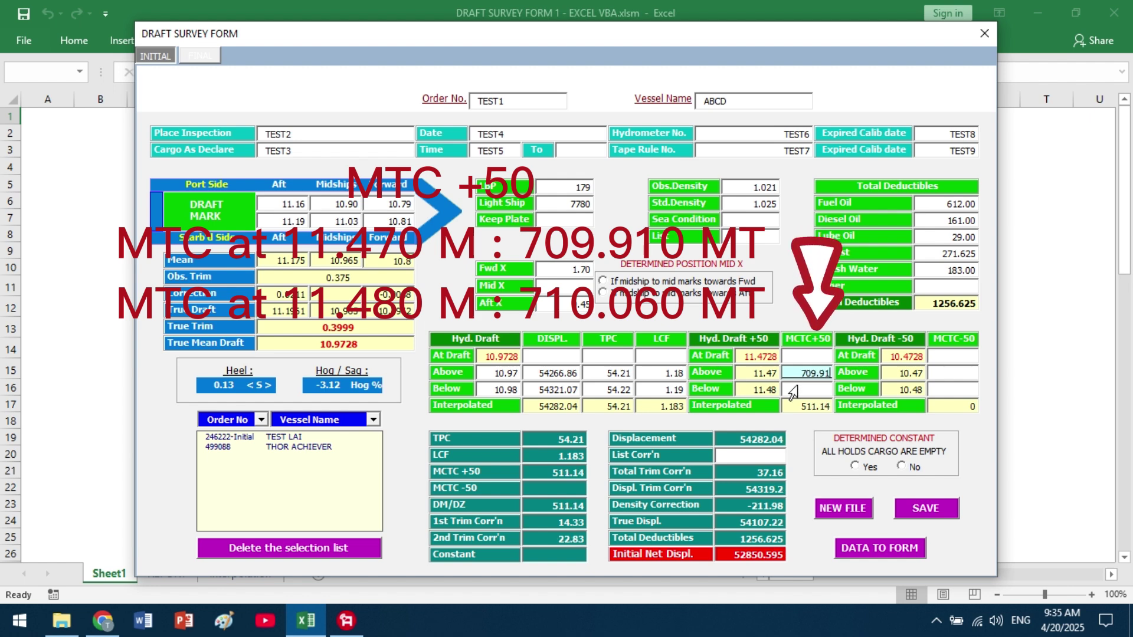
pyautogui.click(790, 388)
pyautogui.write('710.0')
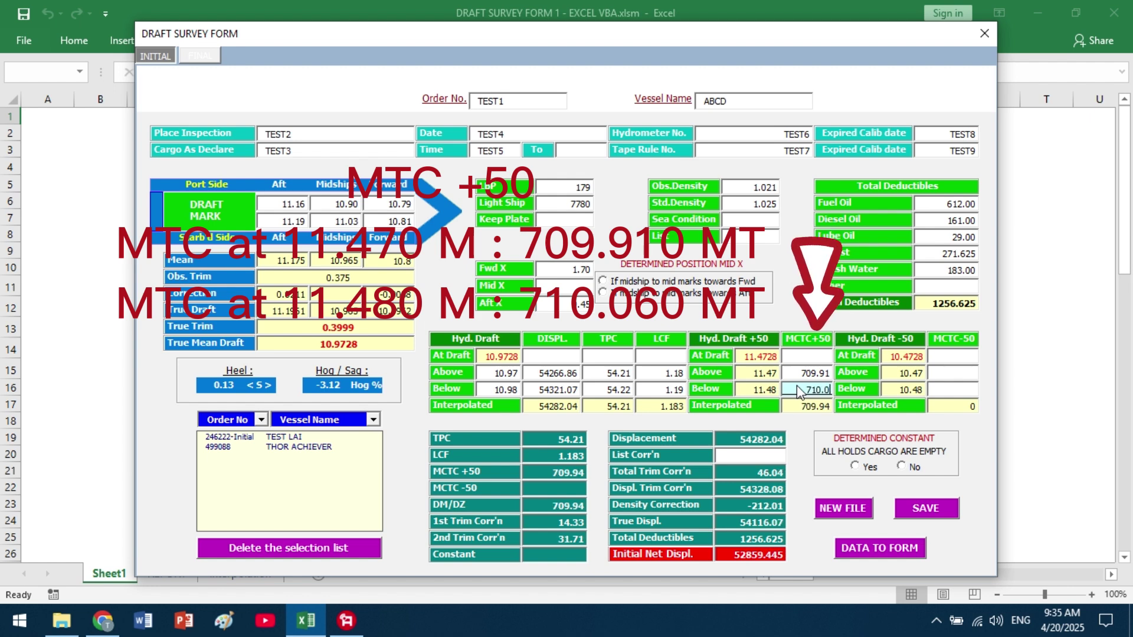
pyautogui.write('6')
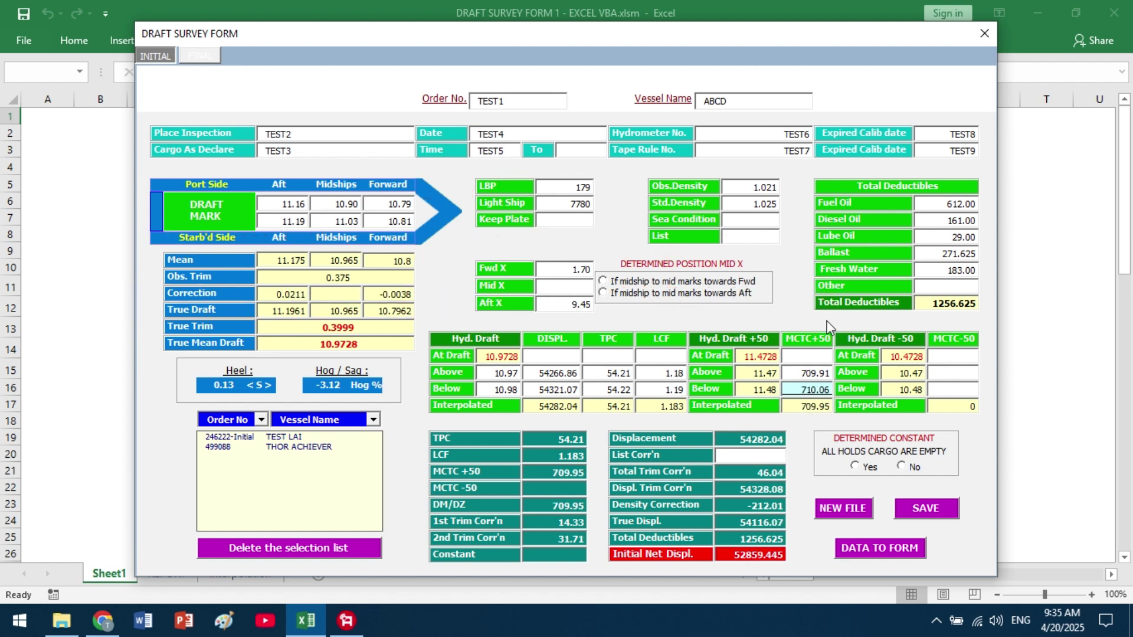
# Enter the MCTC-50 values of 686.46 in the above row and 686.77 in the below row
pyautogui.click(938, 374)
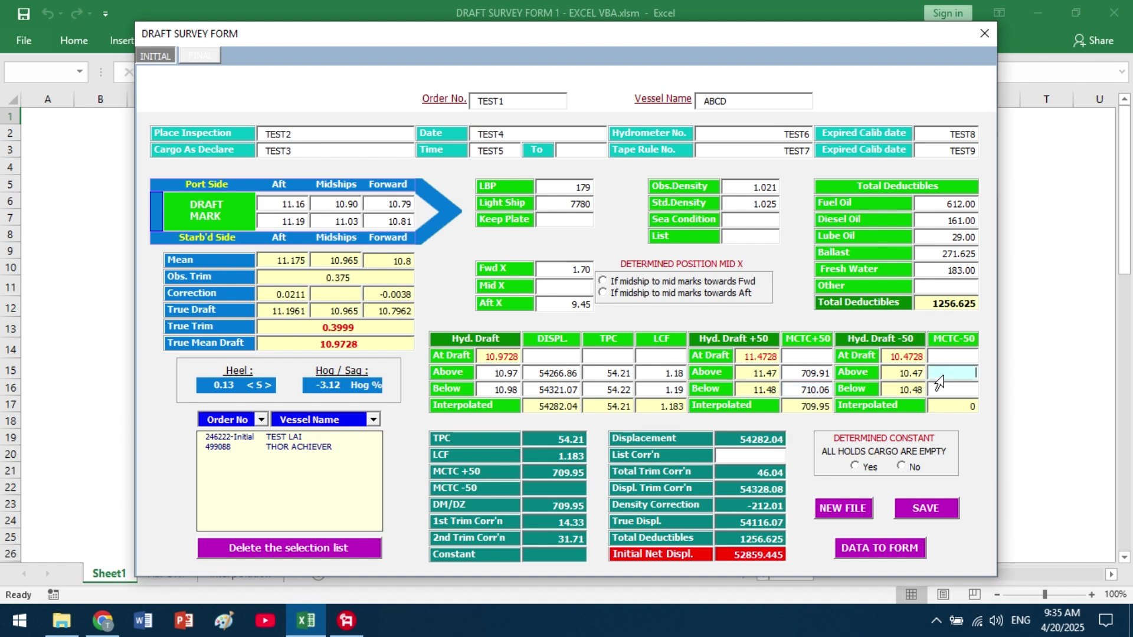
pyautogui.write('686')
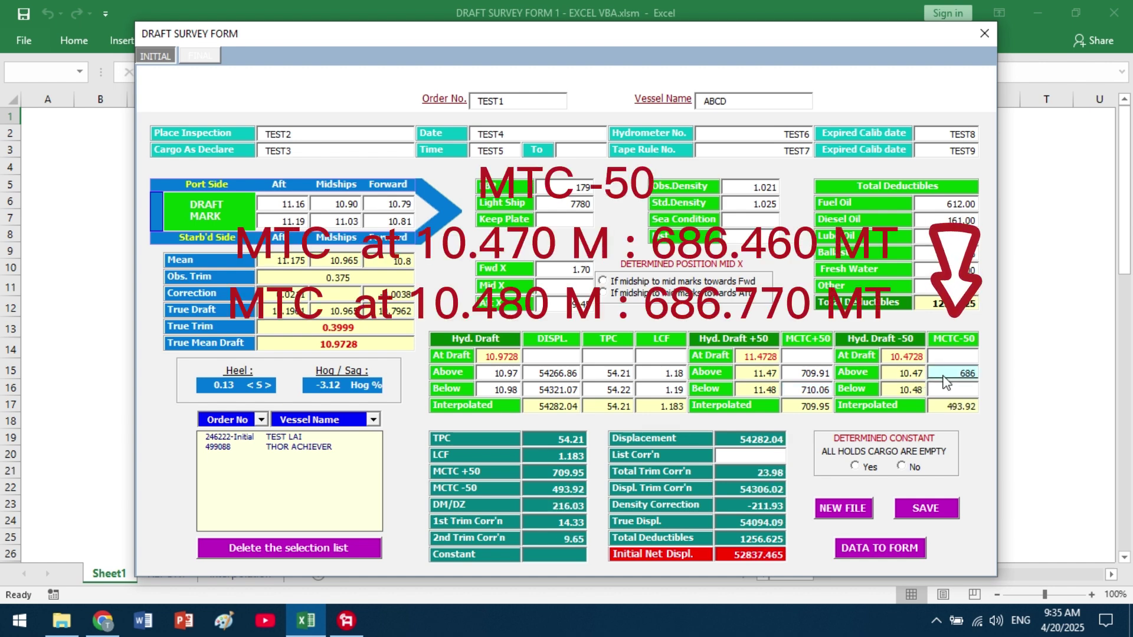
pyautogui.write('.46')
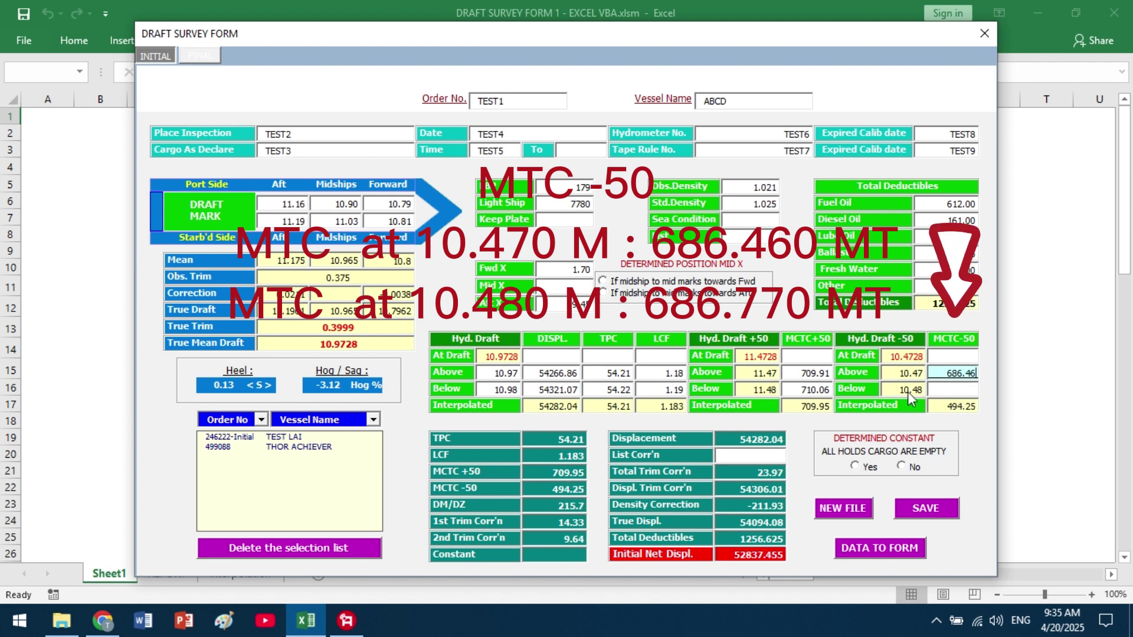
pyautogui.click(944, 393)
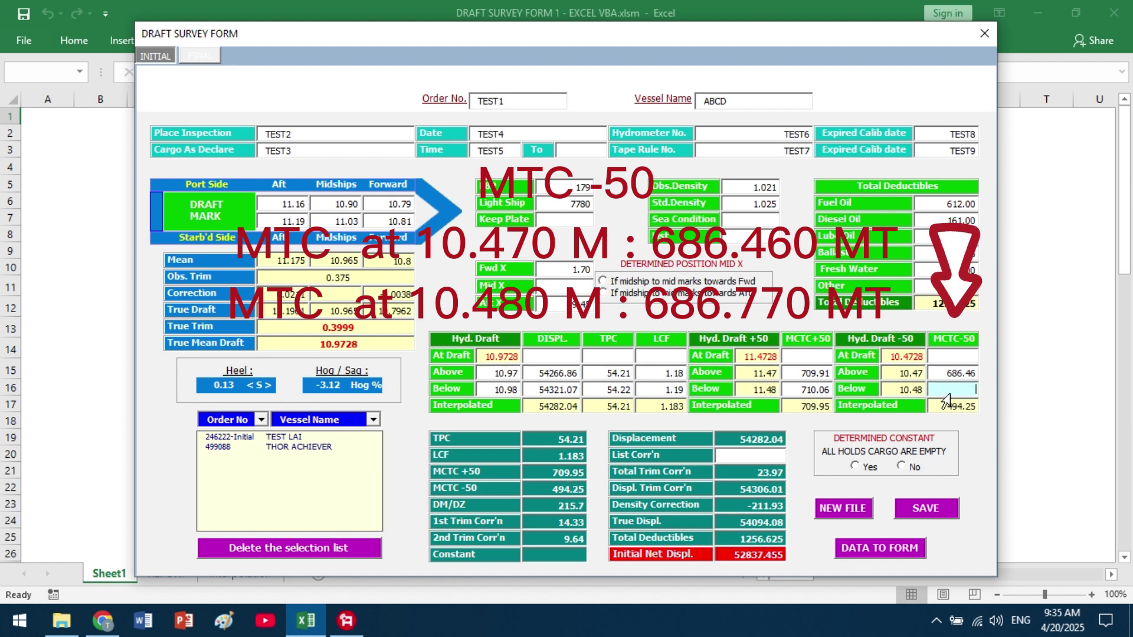
pyautogui.write('686')
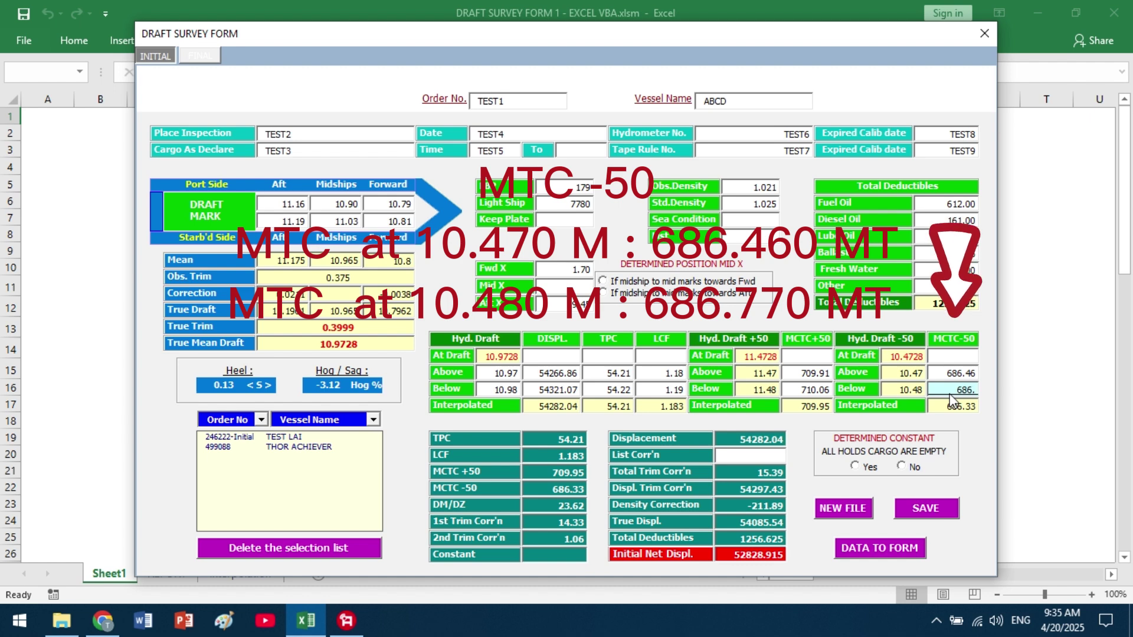
pyautogui.write('.77')
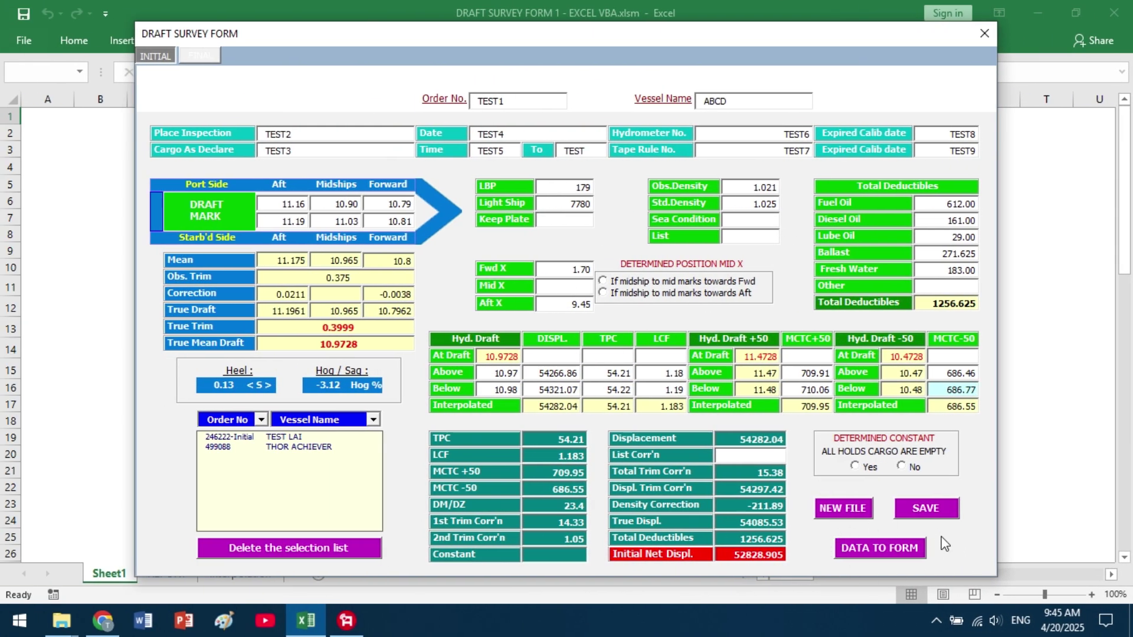
# Transfer the initial survey results for vessel ABCD to the report form and save the survey to the stored records
pyautogui.click(875, 551)
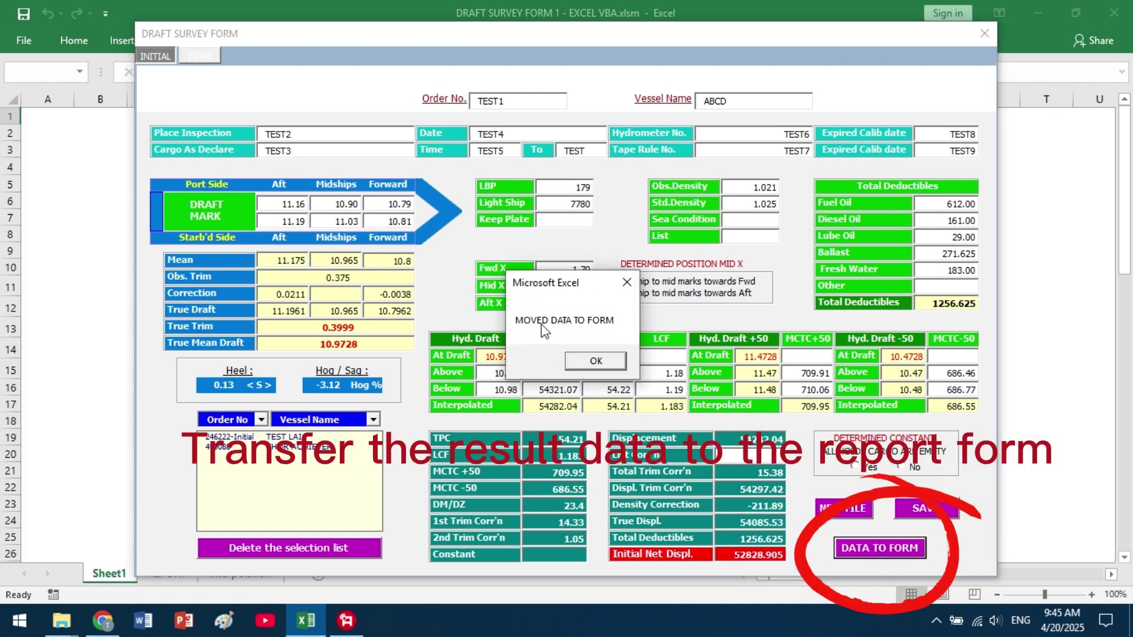
pyautogui.click(593, 361)
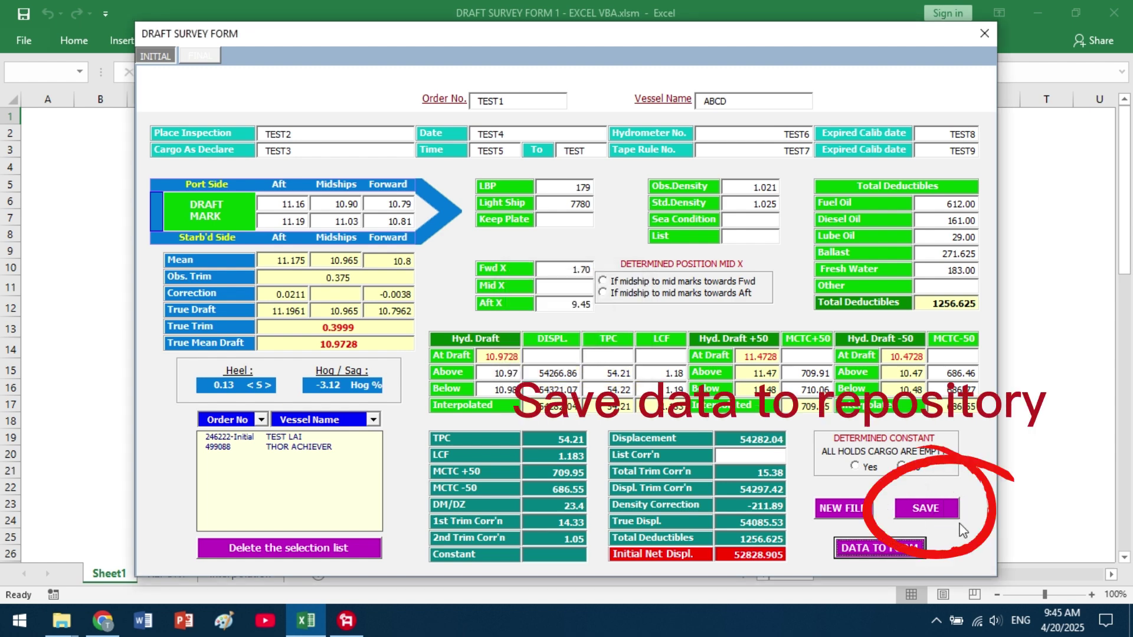
pyautogui.click(928, 510)
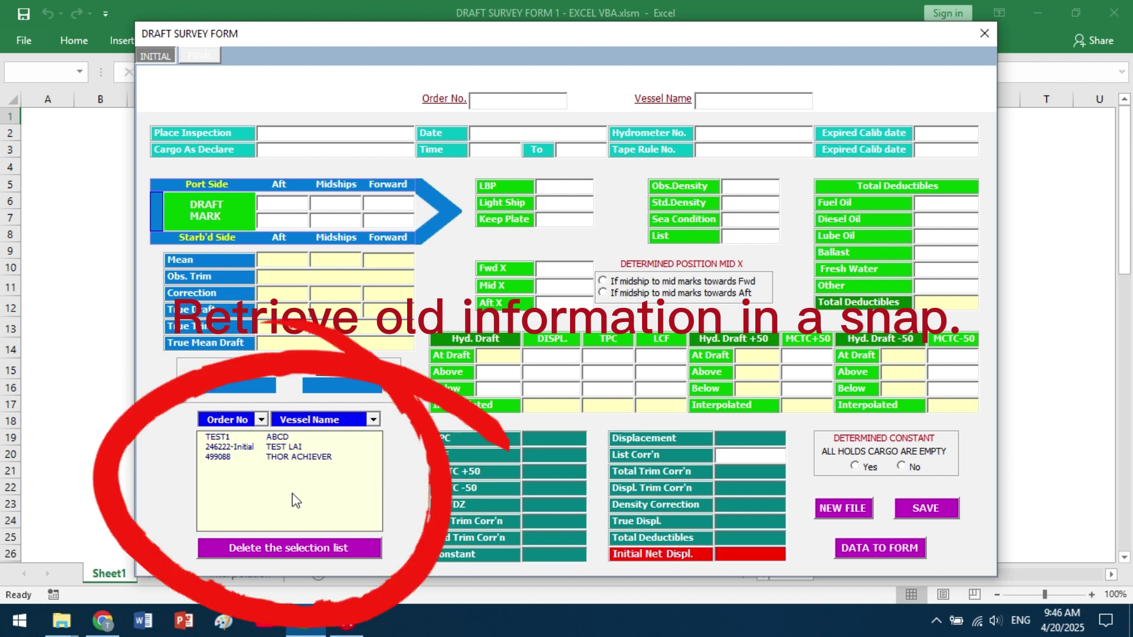
# Retrieve the saved ABCD survey and look through the order number and vessel name search lists
pyautogui.doubleClick(277, 439)
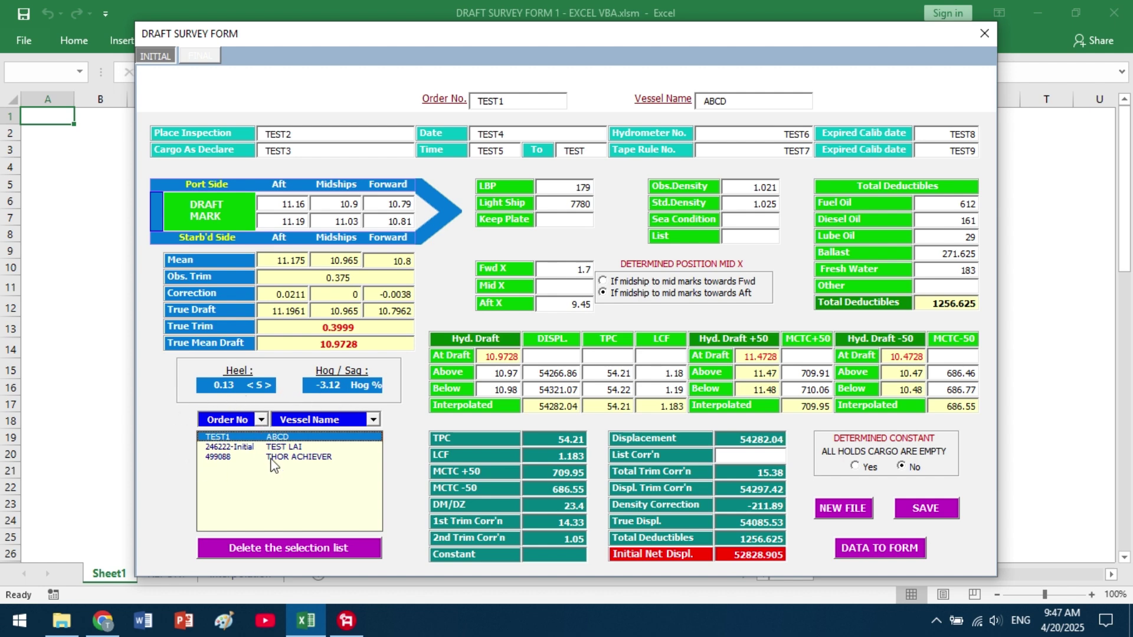
pyautogui.click(261, 419)
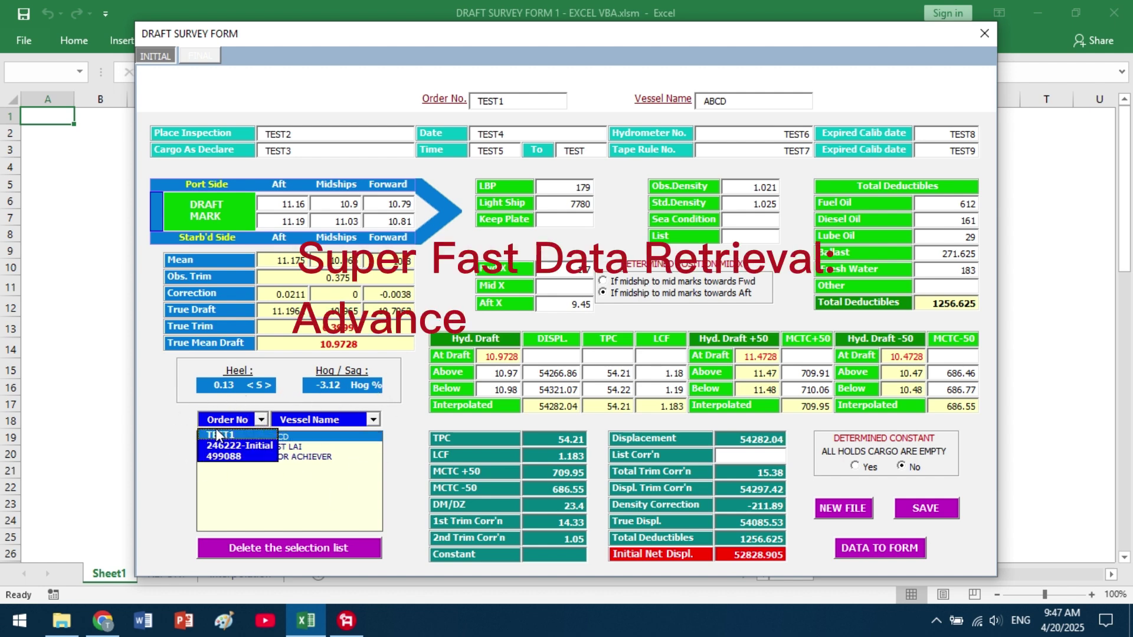
pyautogui.click(374, 418)
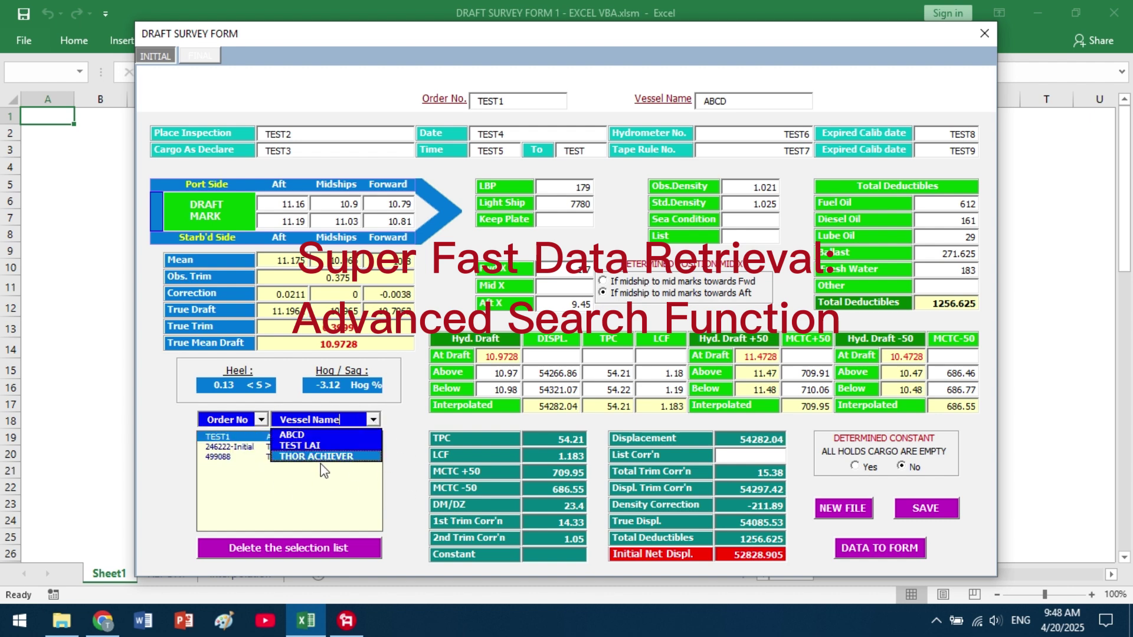
pyautogui.click(350, 457)
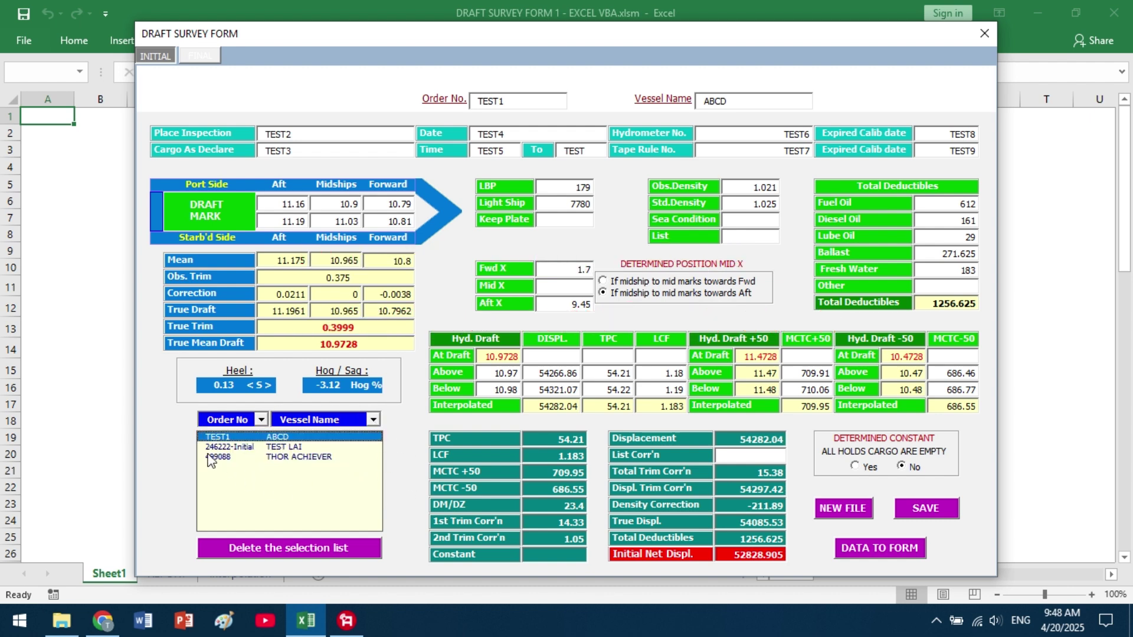
# Review the saved surveys for THOR ACHIEVER, TEST LAI and ABCD by loading them from the record list
pyautogui.click(307, 457)
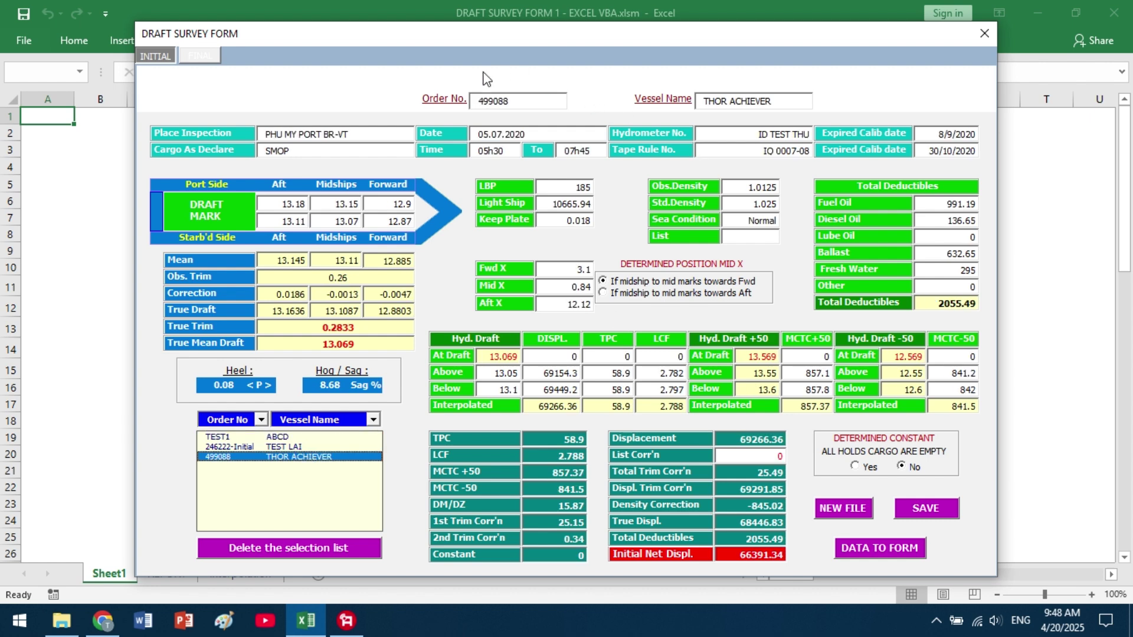
pyautogui.click(243, 448)
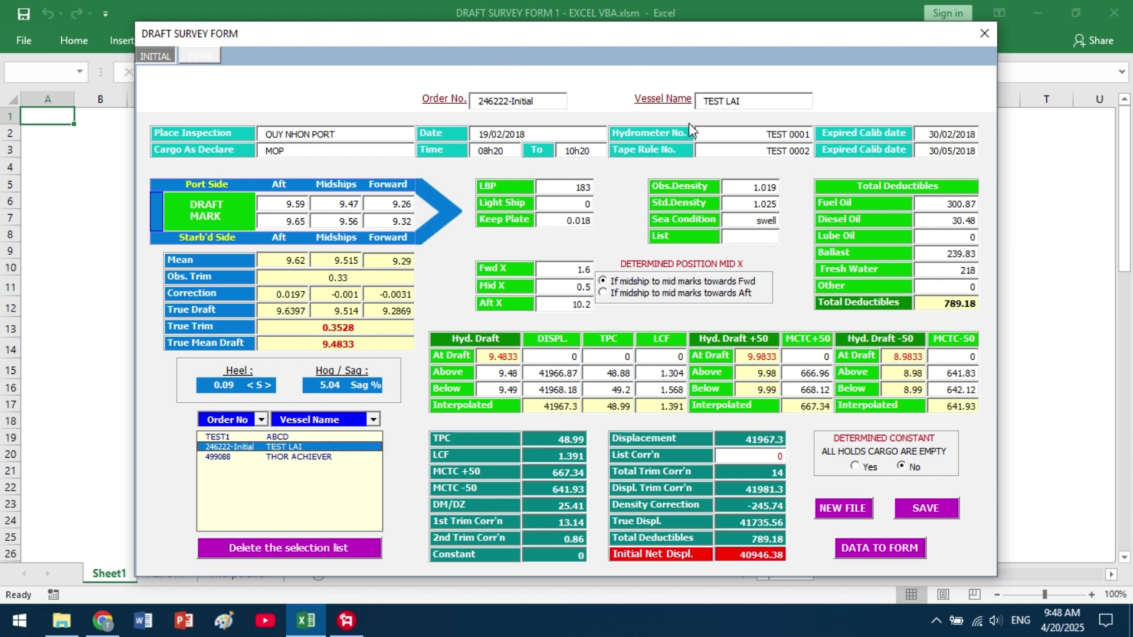
pyautogui.click(285, 438)
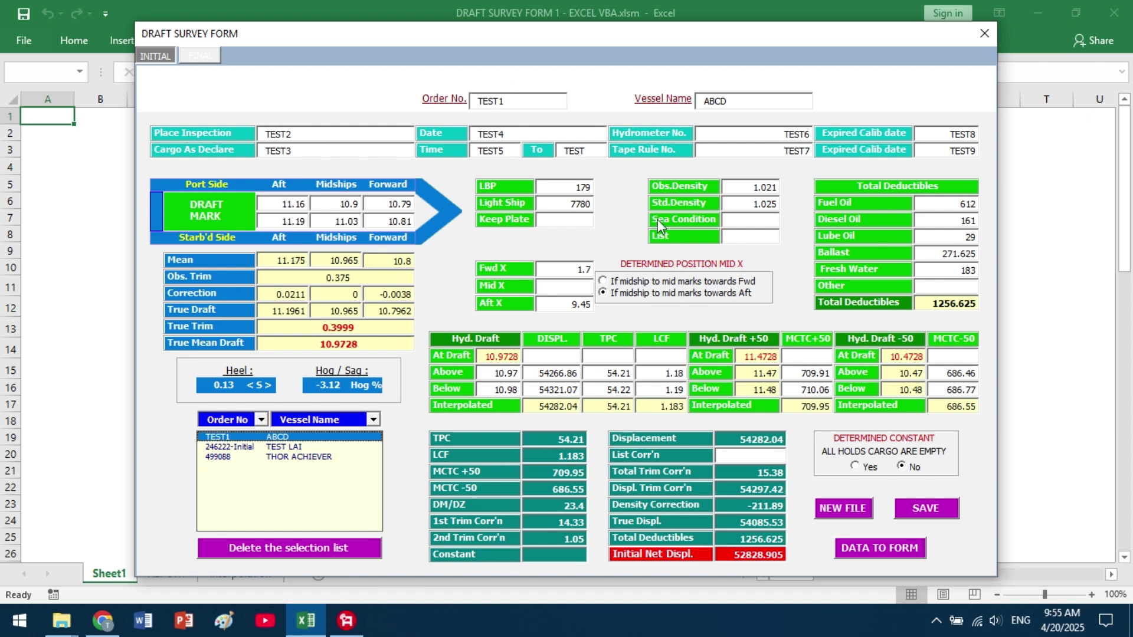
pyautogui.click(285, 457)
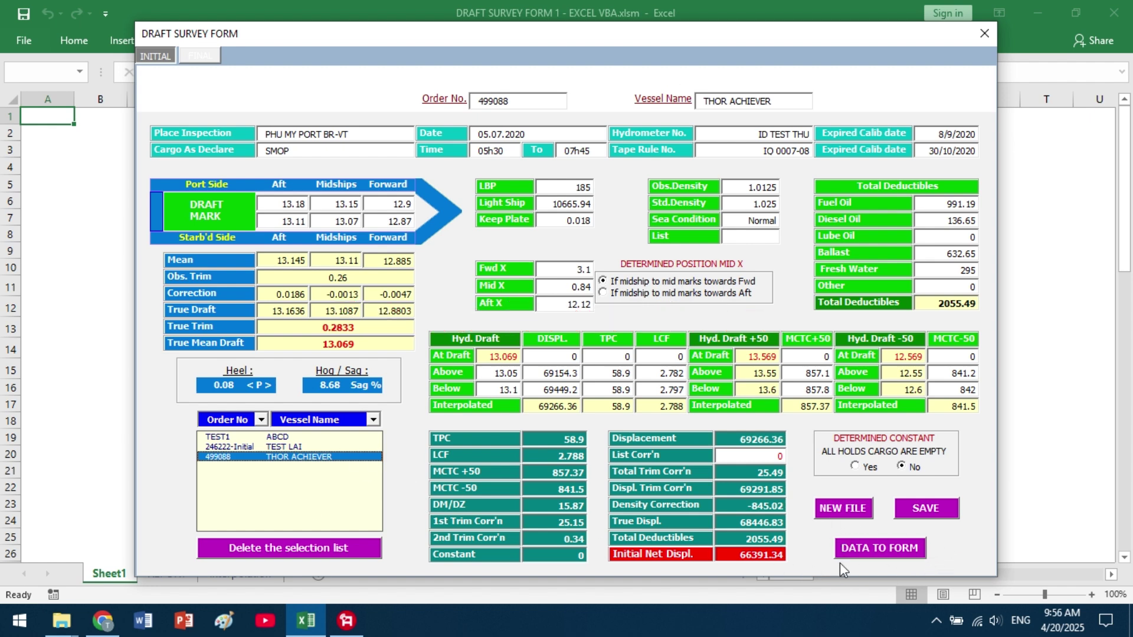
# Load the saved ABCD survey, transfer its initial data to the report form, and show the REPORT sheet
pyautogui.click(275, 438)
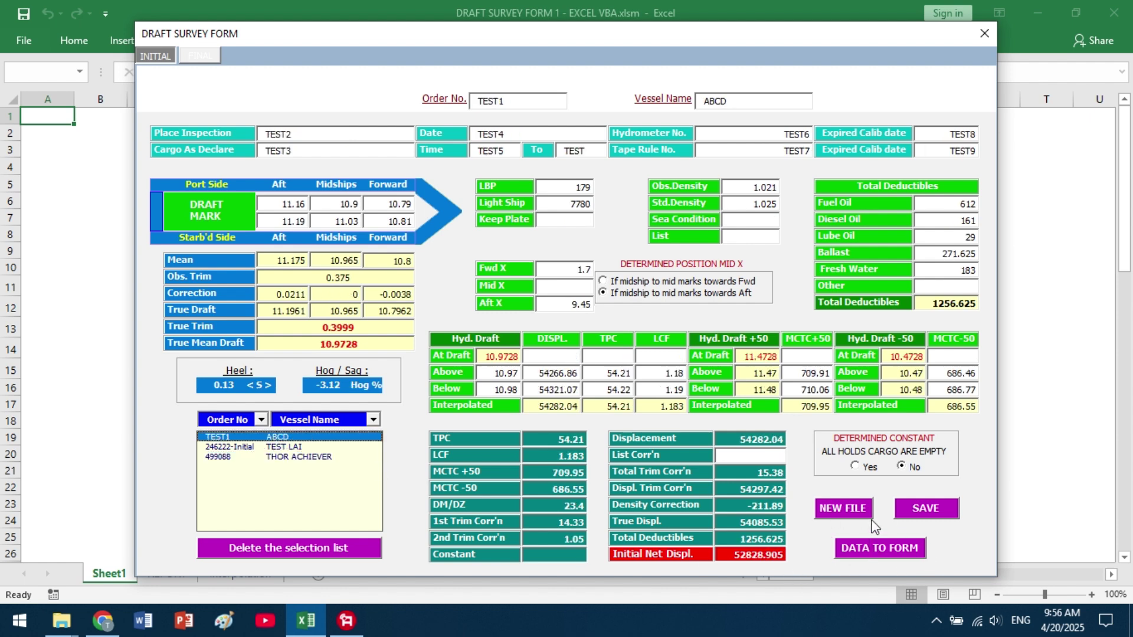
pyautogui.click(861, 553)
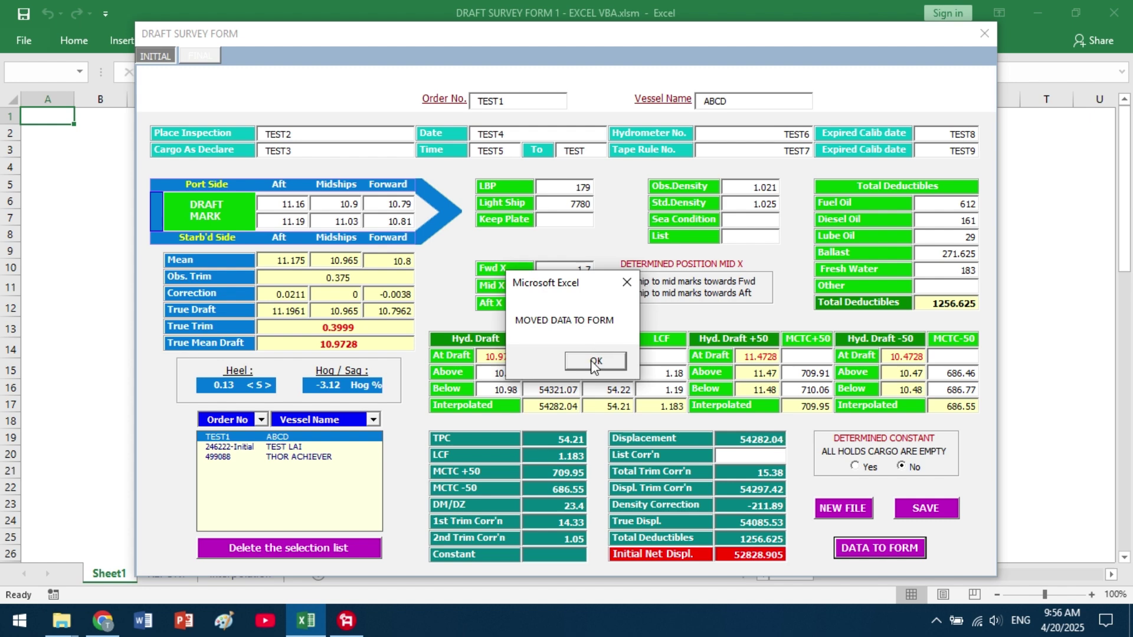
pyautogui.click(594, 361)
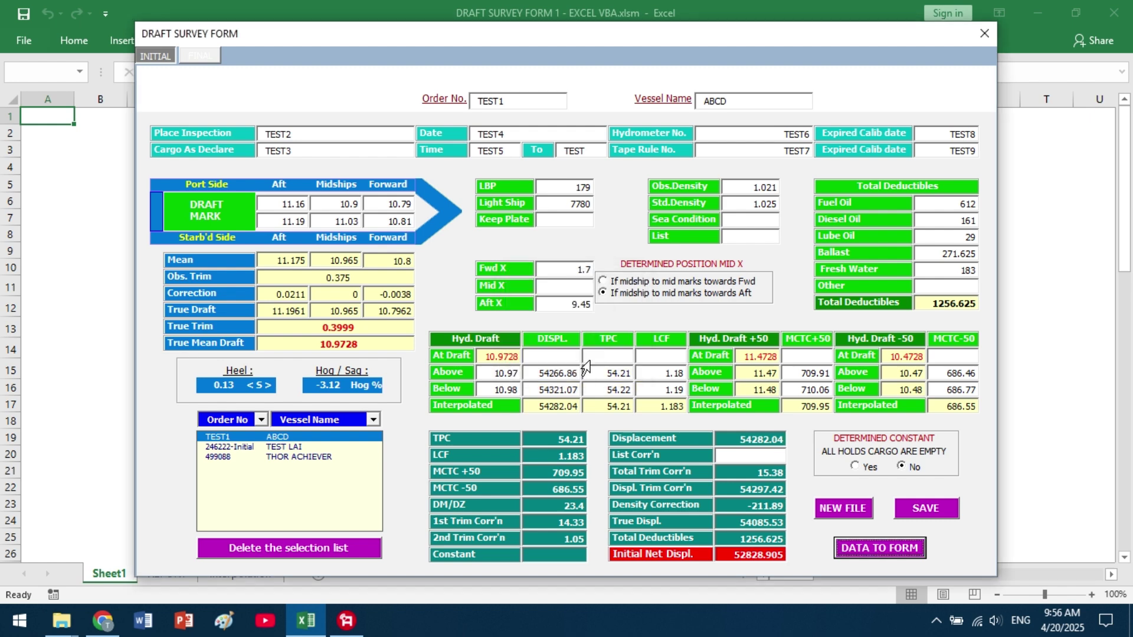
pyautogui.click(985, 35)
pyautogui.click(165, 574)
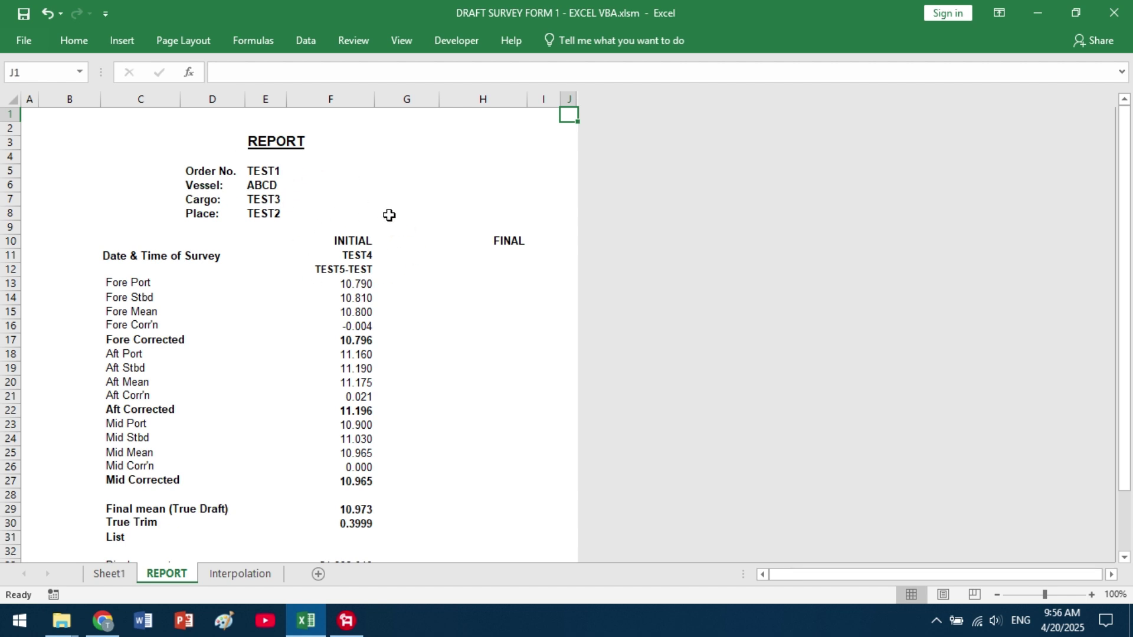
# Reopen the draft survey form, transfer the saved THOR ACHIEVER initial survey to the report form, and show the REPORT sheet
pyautogui.click(112, 574)
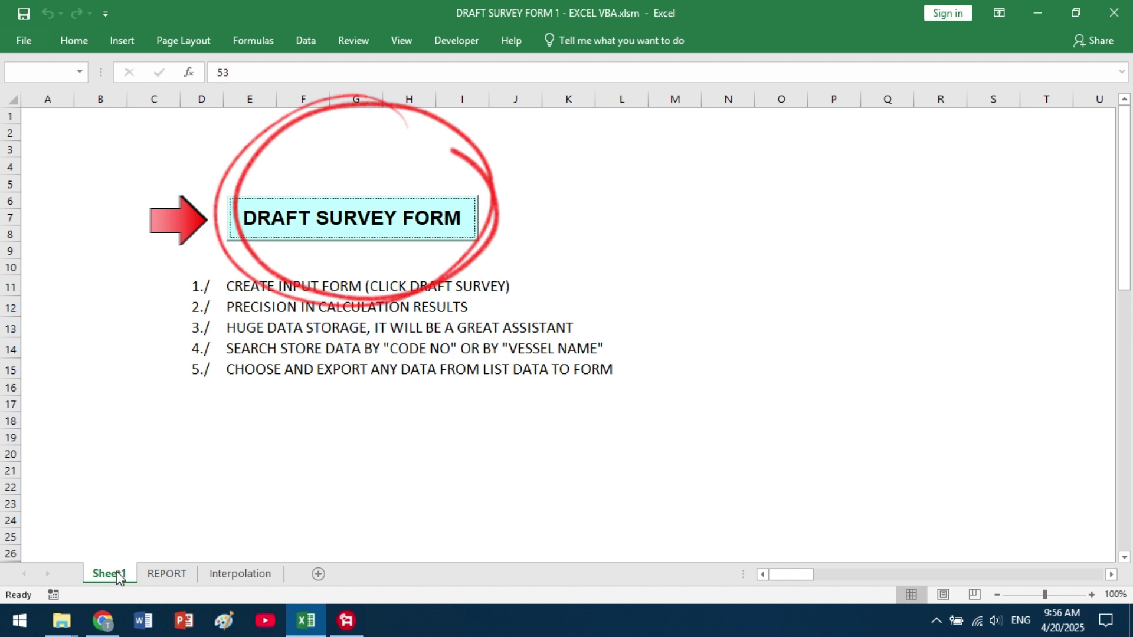
pyautogui.click(347, 219)
pyautogui.click(305, 458)
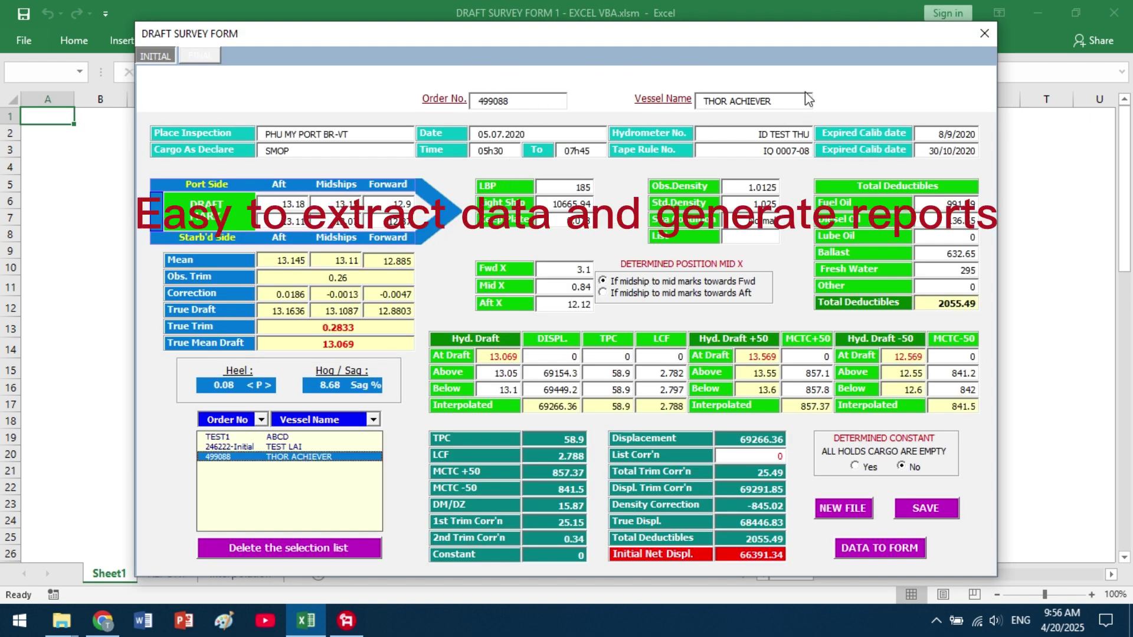
pyautogui.click(856, 558)
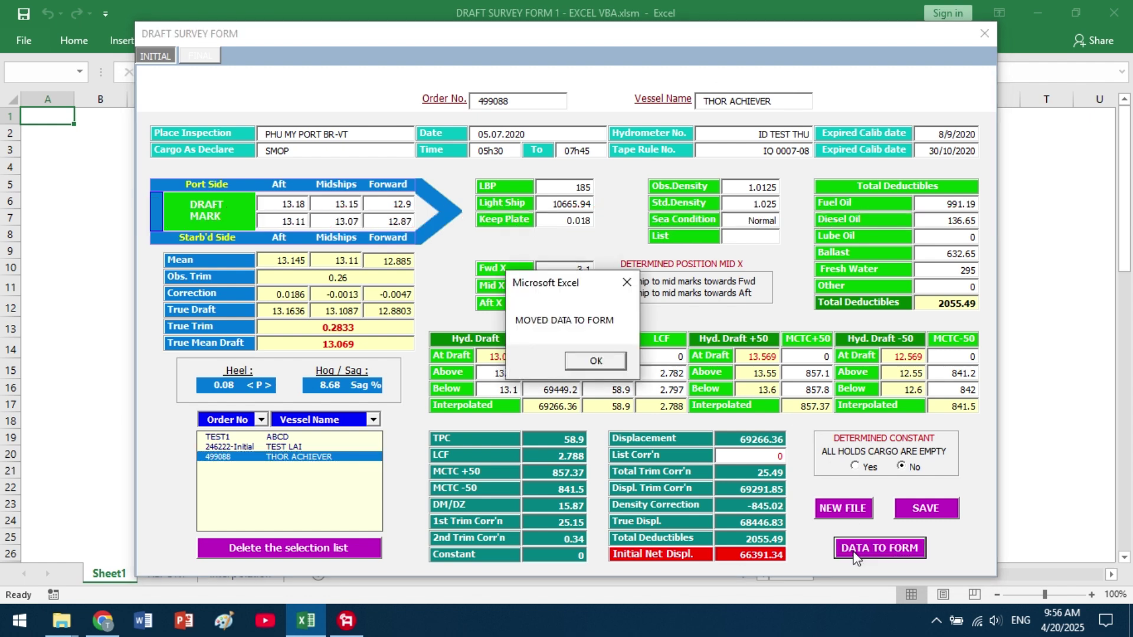
pyautogui.click(596, 361)
pyautogui.click(983, 34)
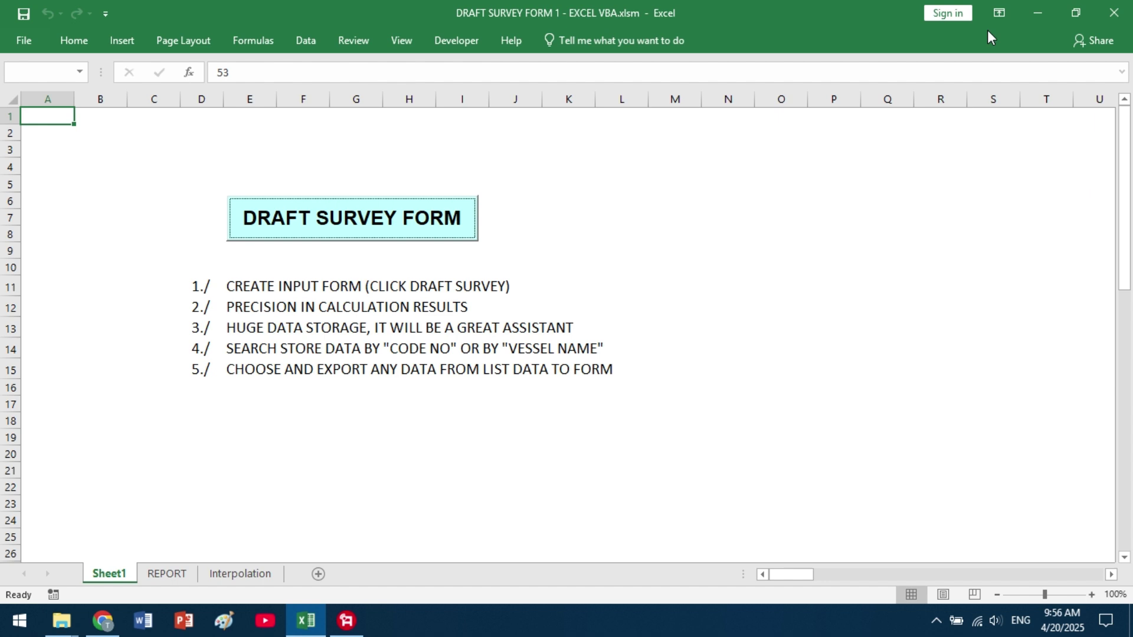
pyautogui.click(176, 574)
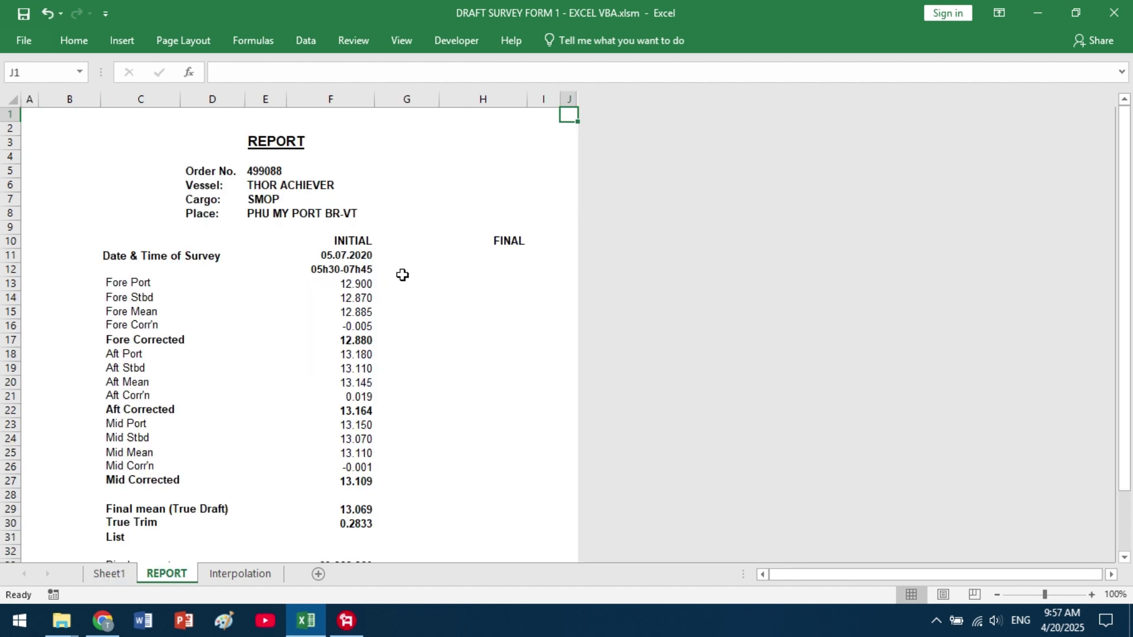
# Reload the THOR ACHIEVER record in the draft survey form, transfer its final survey data to the report form, and show the REPORT sheet
pyautogui.click(113, 576)
pyautogui.click(343, 229)
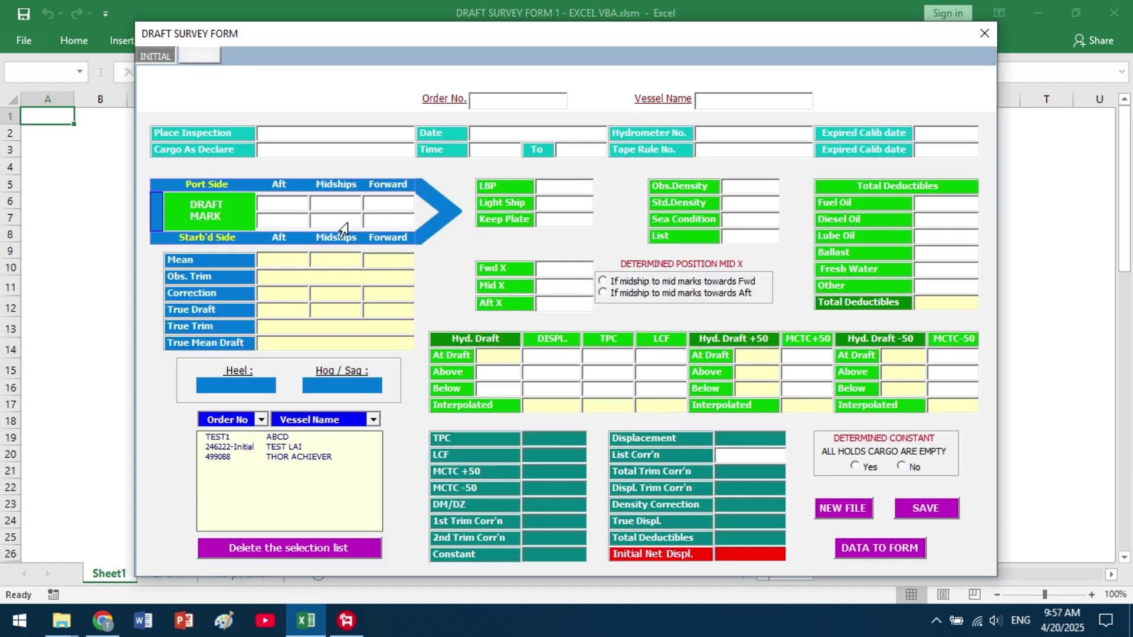
pyautogui.click(300, 458)
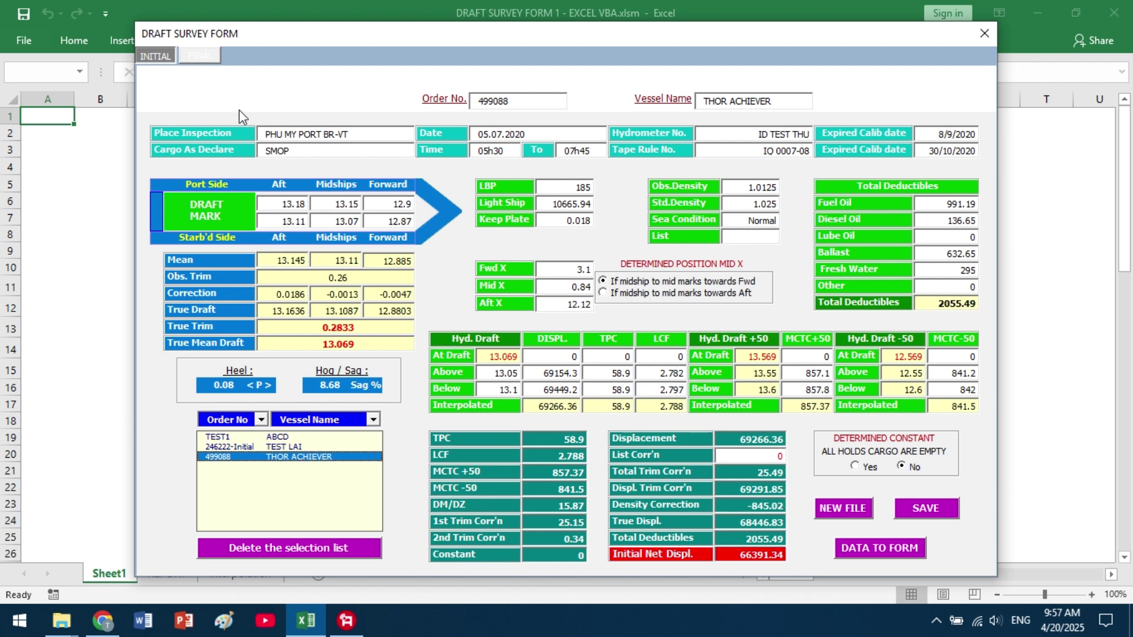
pyautogui.click(200, 56)
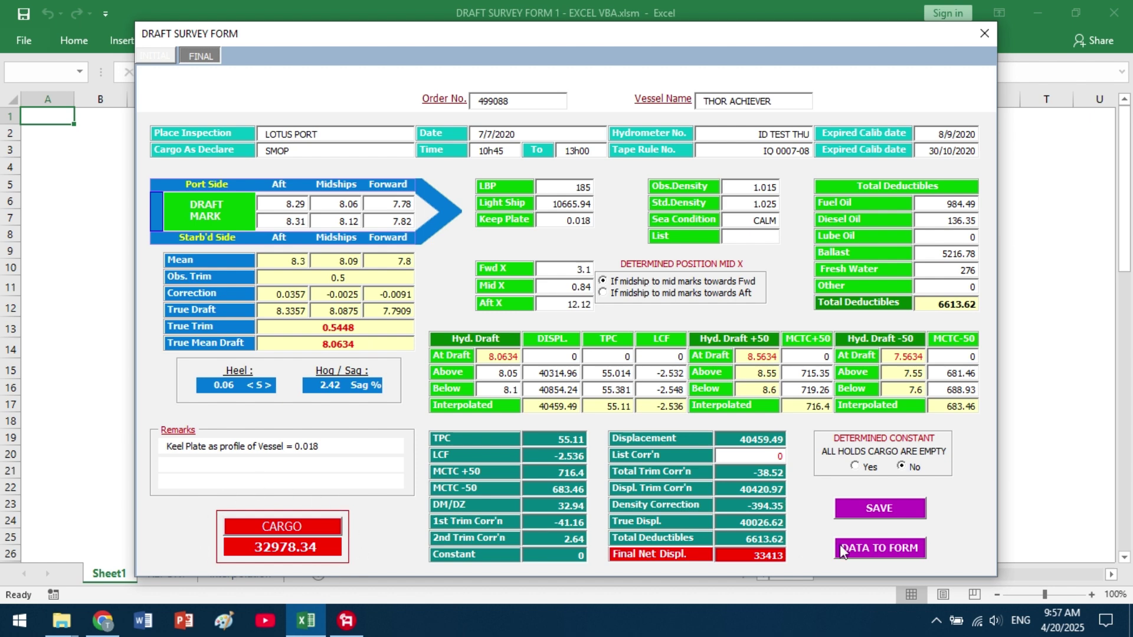
pyautogui.click(866, 555)
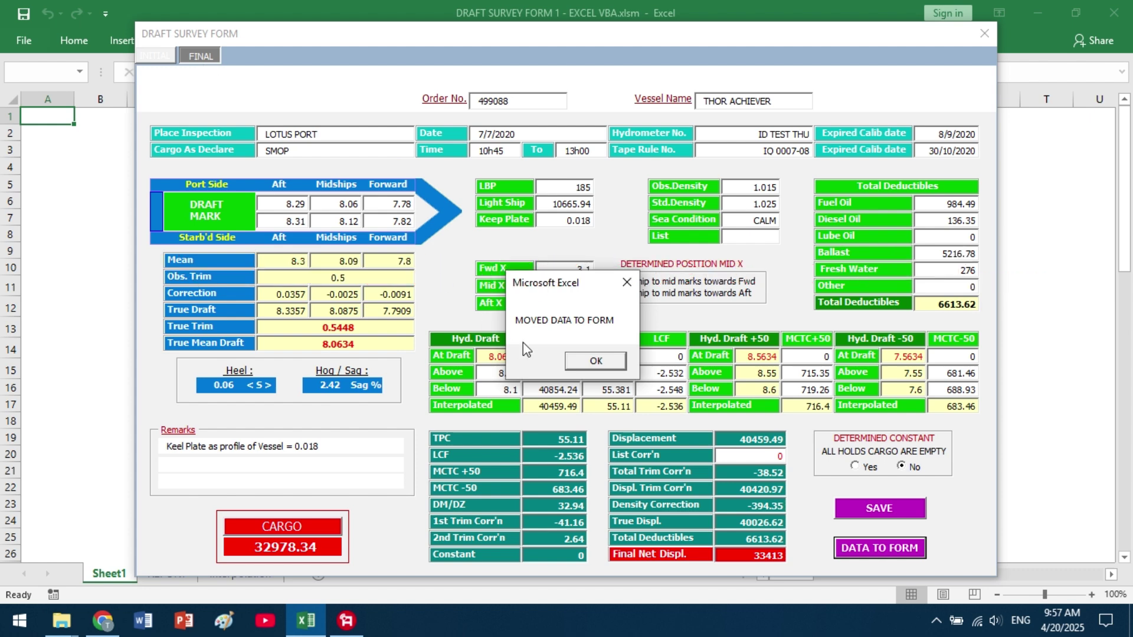
pyautogui.click(592, 361)
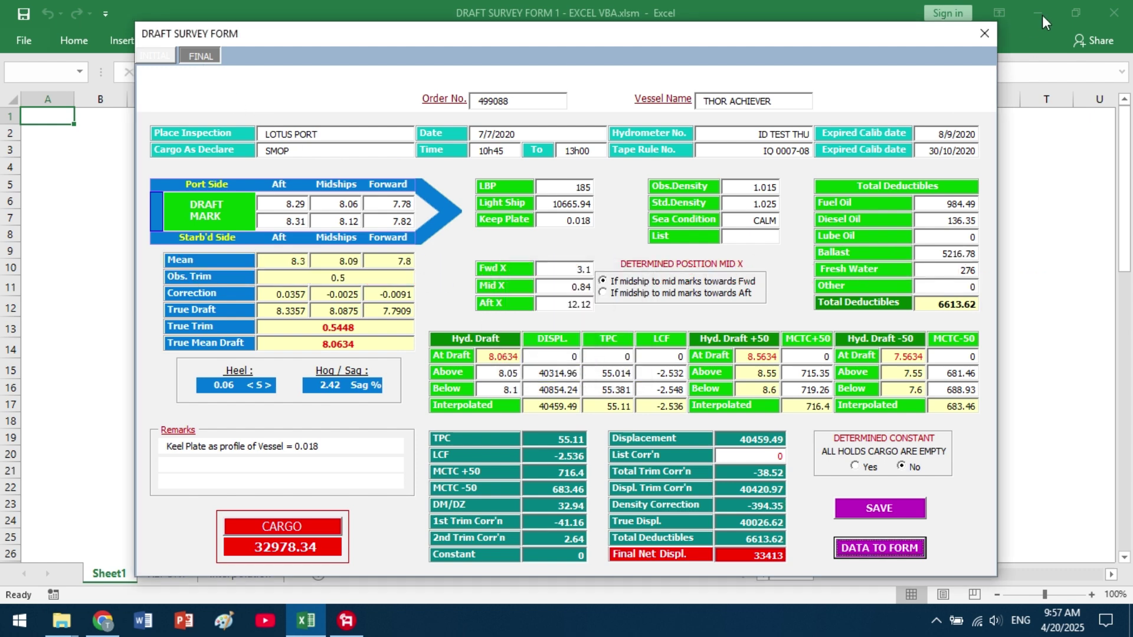
pyautogui.click(984, 33)
pyautogui.click(166, 574)
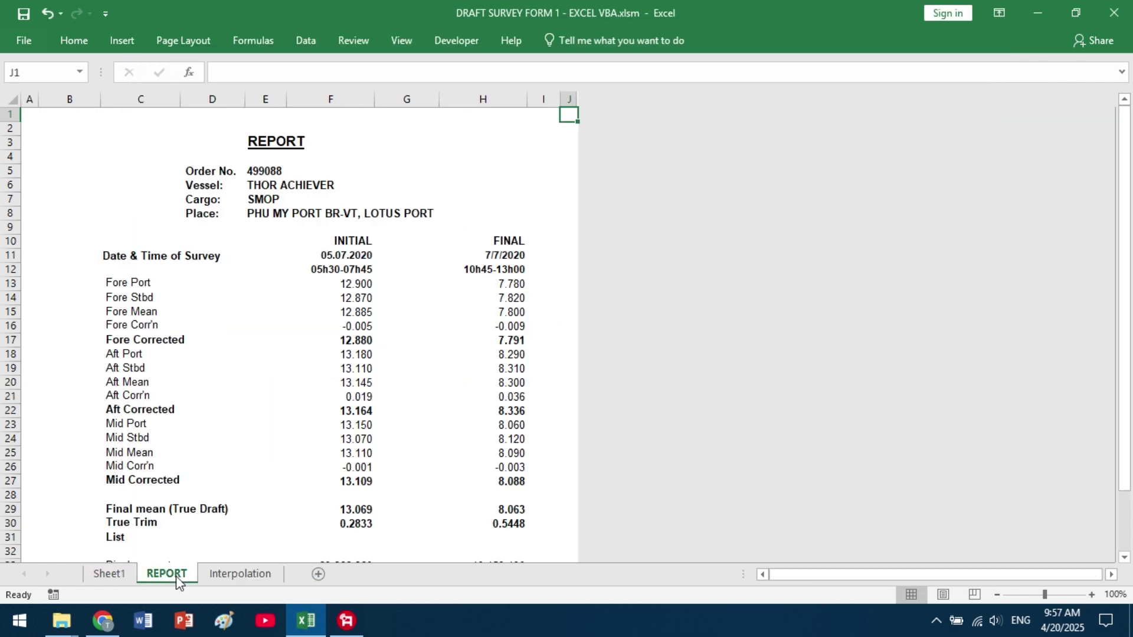